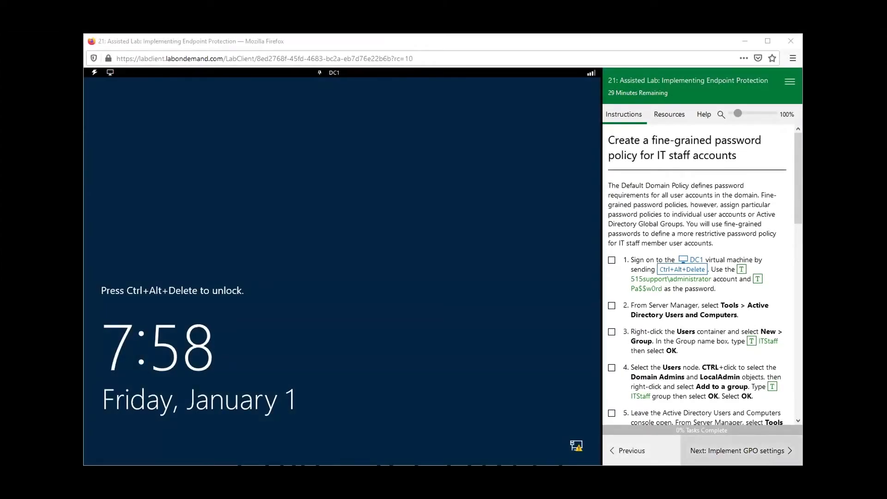
Review the lab's scenario and objectives page, and return to the fine-grained password policy exercise.
left_click(637, 444)
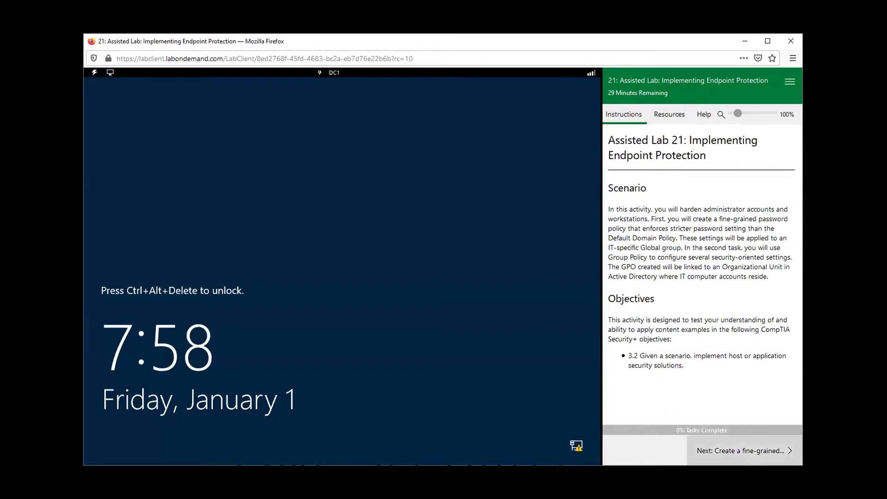
left_click(741, 451)
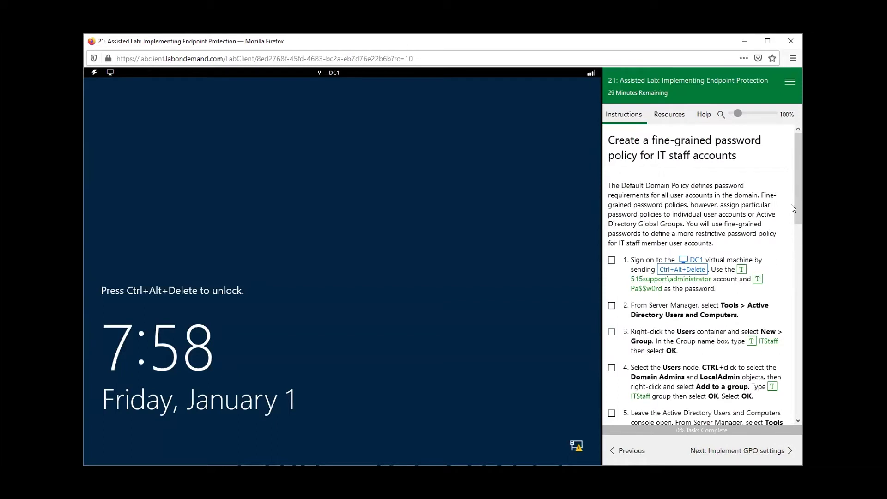
left_click_drag(785, 214, 608, 214)
left_click(710, 259)
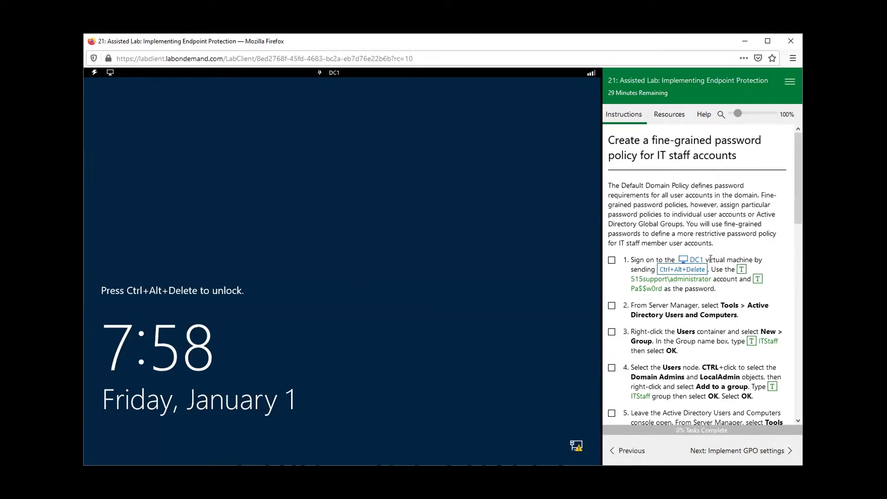
Unlock the DC1 virtual machine and sign in to the 515support administrator account with the account password.
left_click(665, 270)
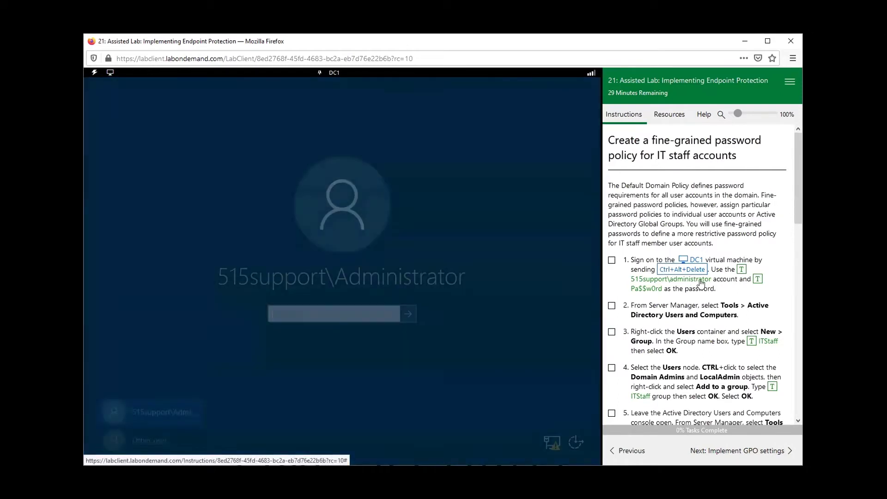
left_click(756, 280)
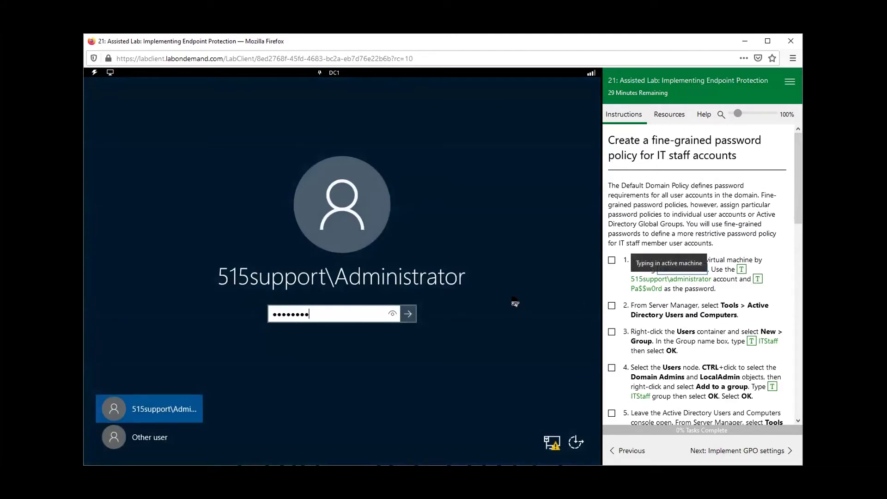
left_click(408, 313)
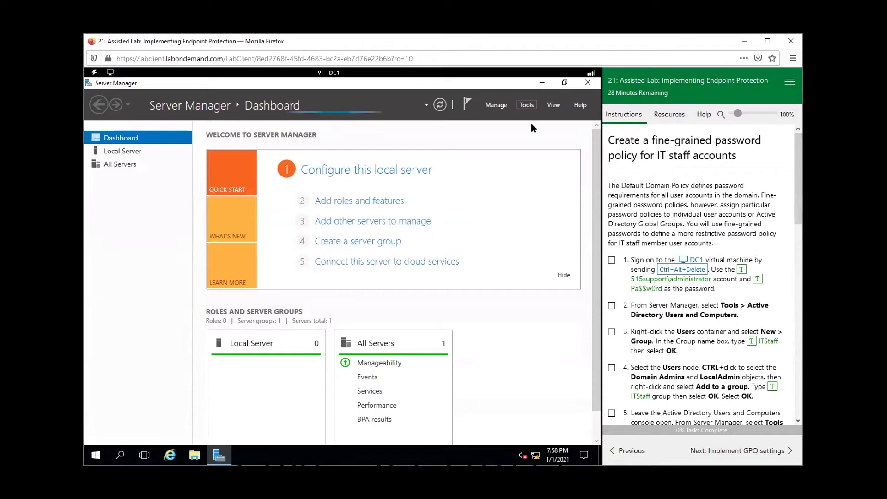
Open Active Directory Users and Computers from Server Manager.
left_click(530, 105)
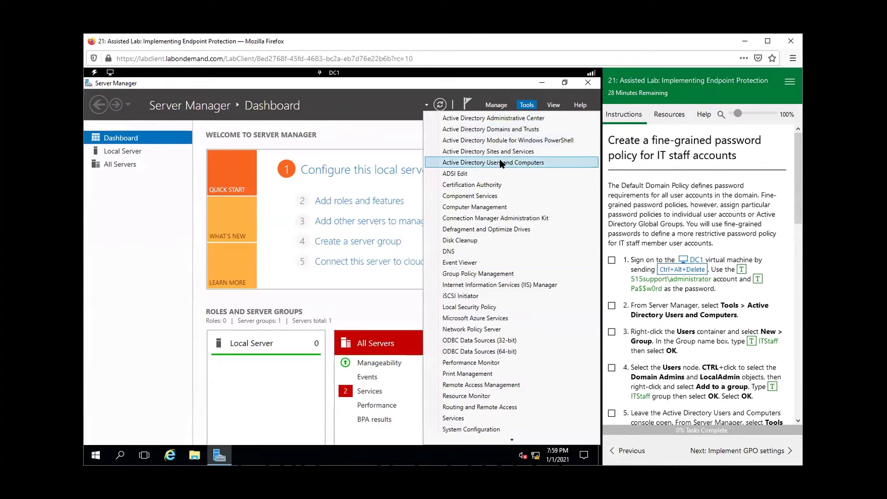
left_click(499, 162)
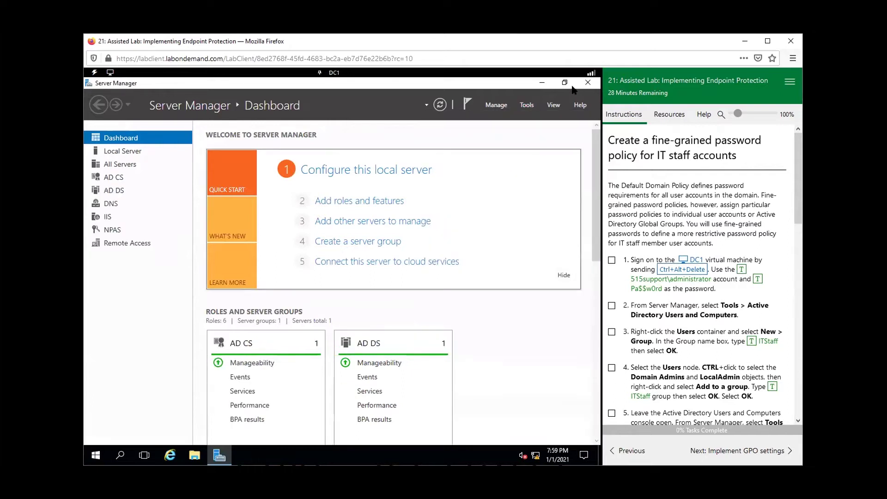
left_click(538, 82)
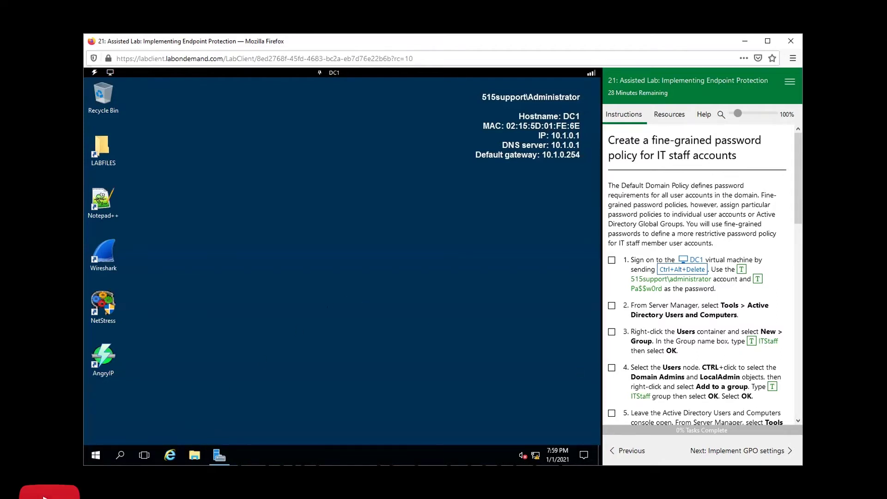
left_click(219, 455)
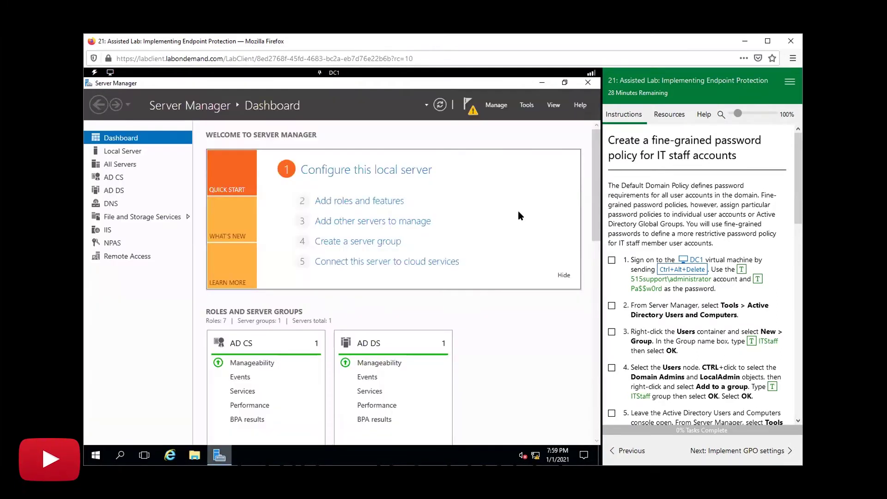
left_click(527, 105)
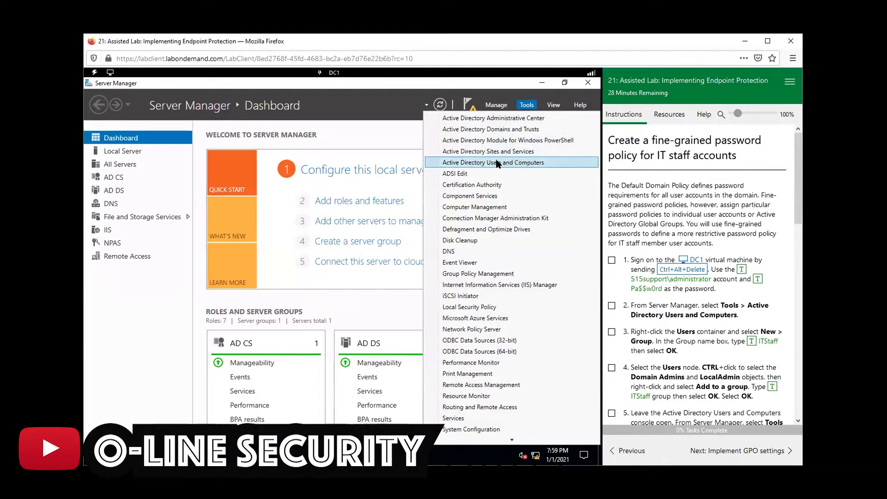
left_click(501, 163)
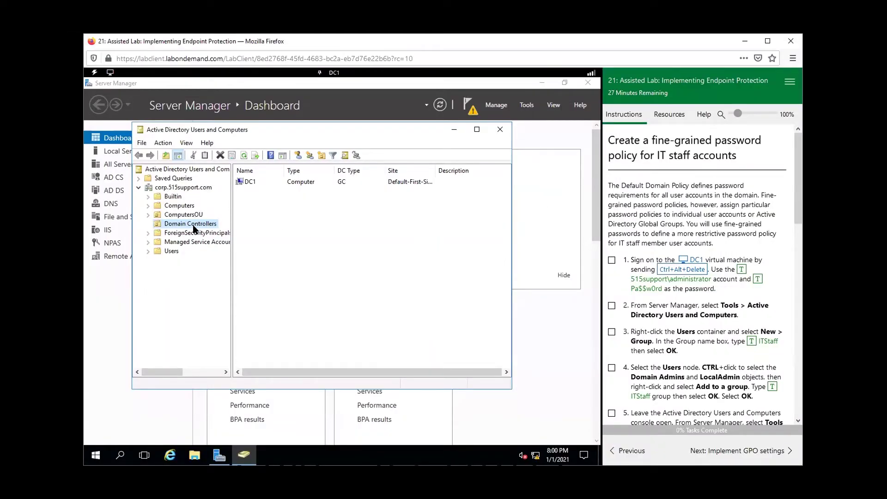
Create a global security group named ITStaff in the Users container, and mark lab tasks 1 to 3 as complete.
left_click(171, 252)
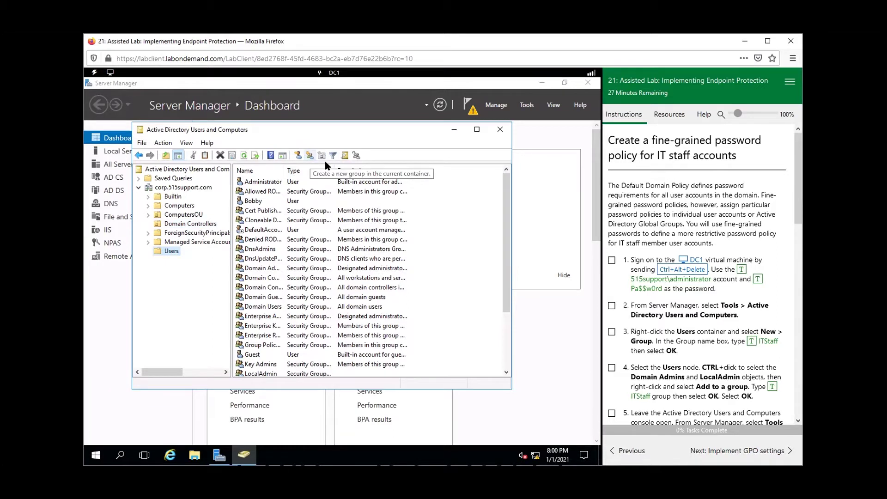
left_click(310, 157)
left_click(751, 341)
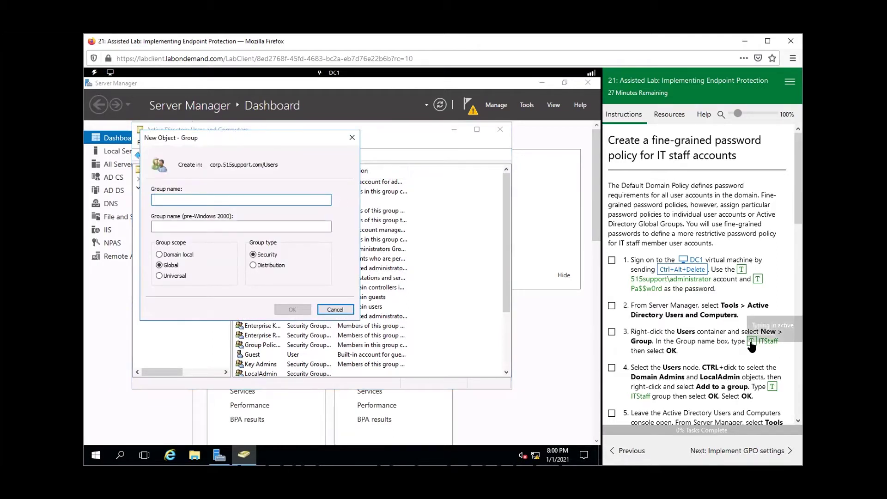
scroll(658, 281, "down", 3)
left_click(611, 217)
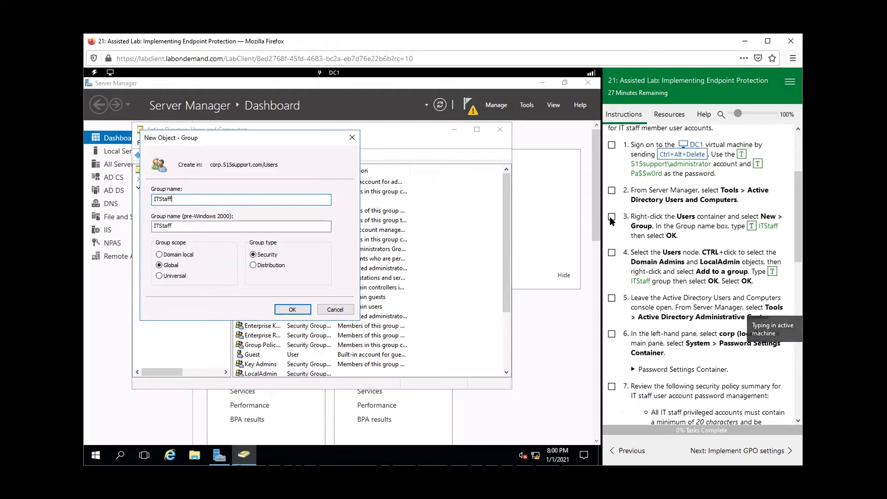
left_click(531, 235)
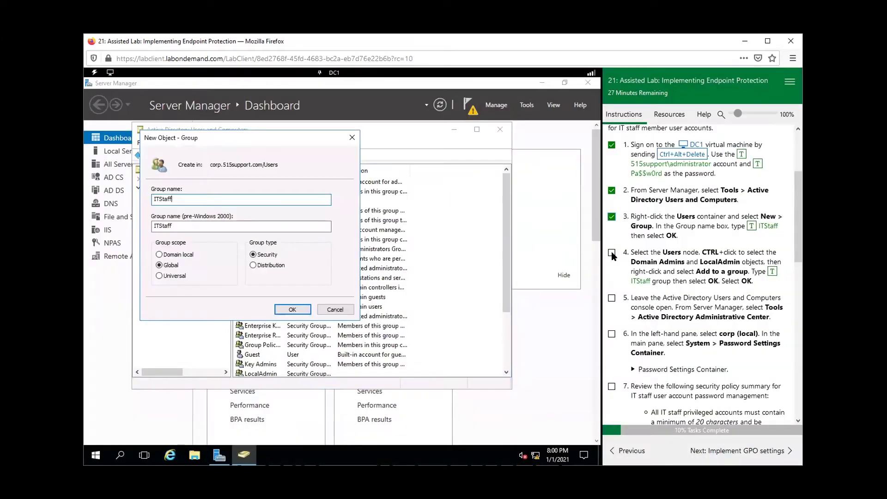
left_click(292, 309)
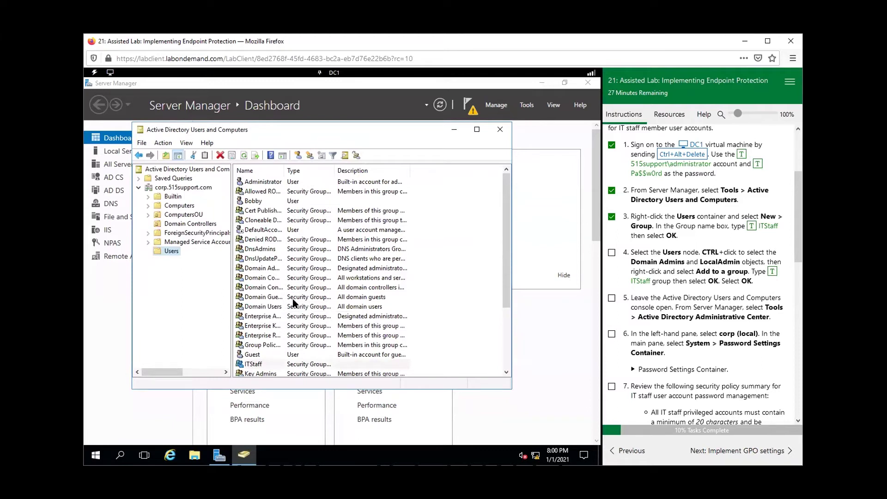
Add the Domain Admins and LocalAdmin groups to the ITStaff group, and mark lab task 4 as complete.
left_click_drag(278, 168, 304, 168)
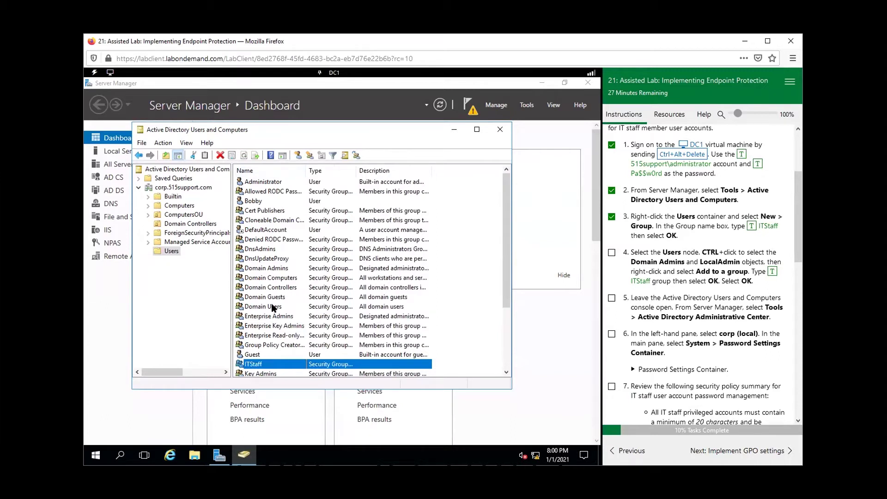
left_click(270, 271)
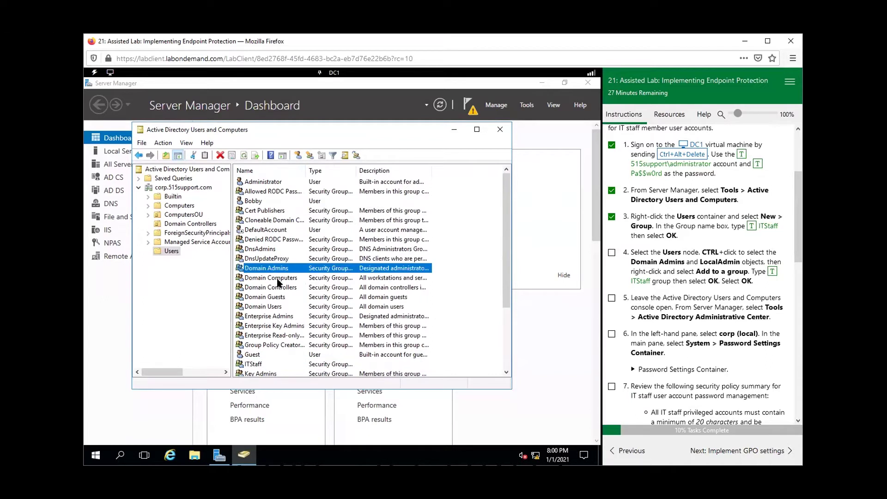
scroll(298, 307, "down", 3)
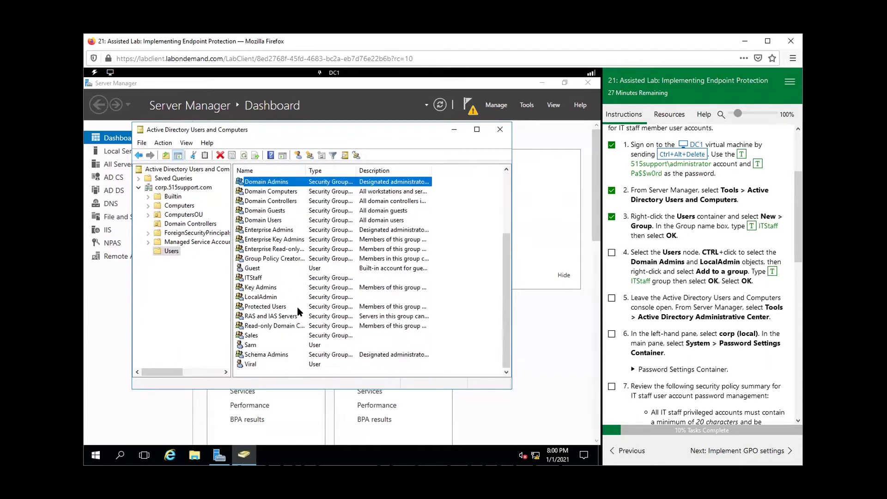
left_click(262, 296, "ctrl")
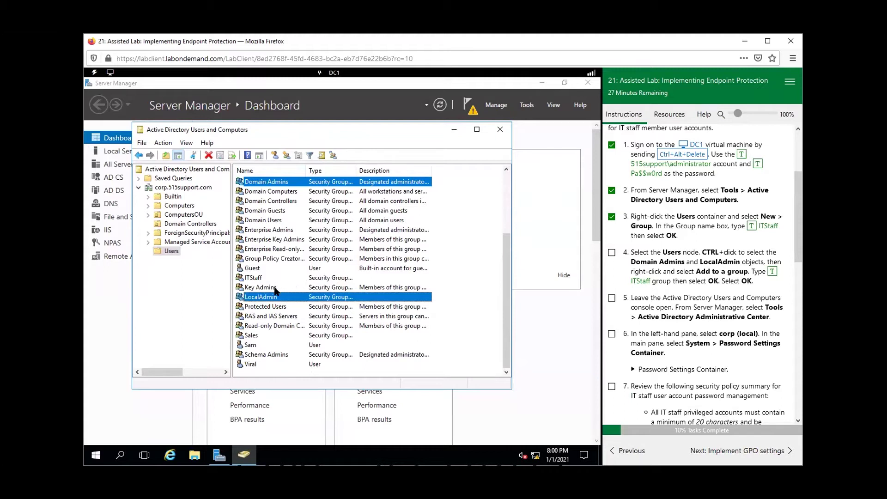
right_click(274, 297)
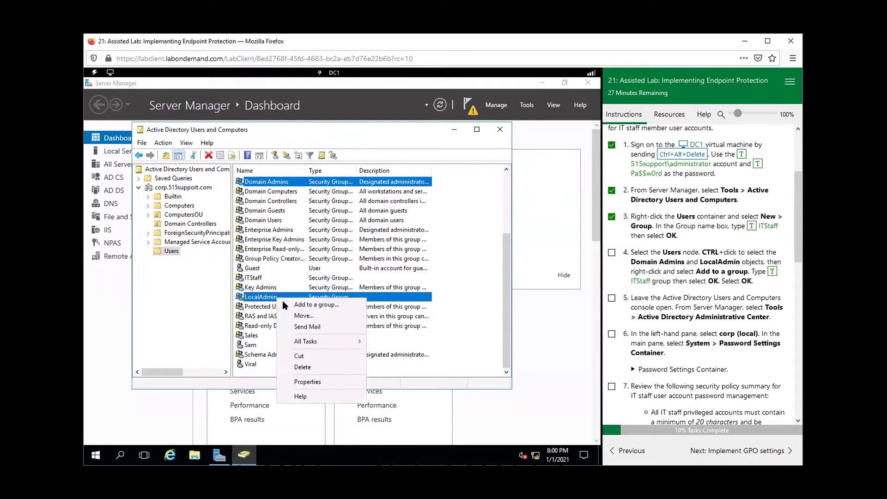
left_click(323, 303)
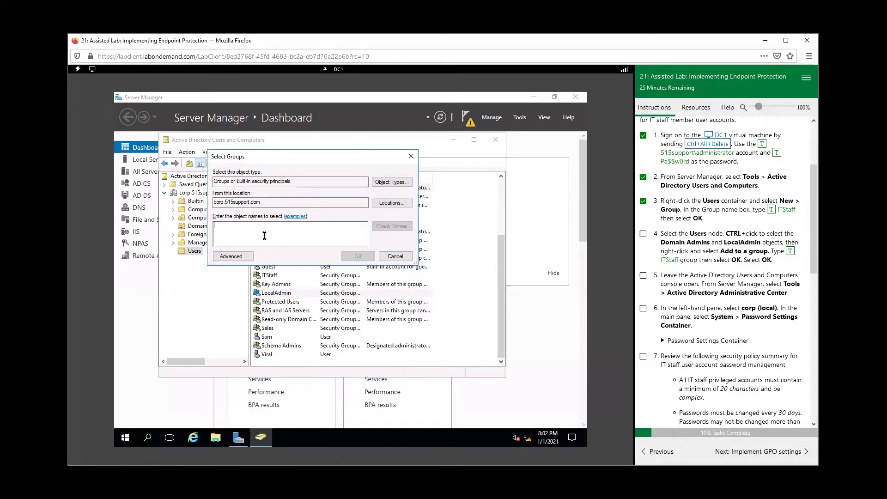
left_click(772, 210)
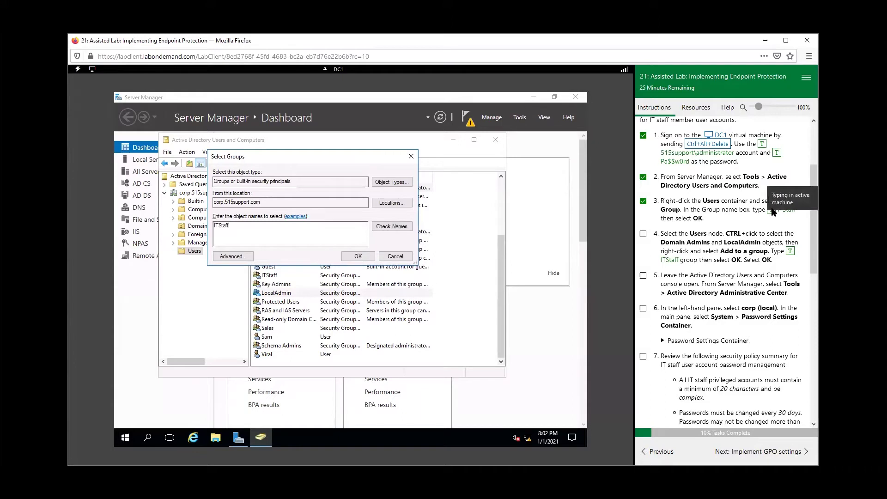
left_click(393, 227)
left_click(354, 256)
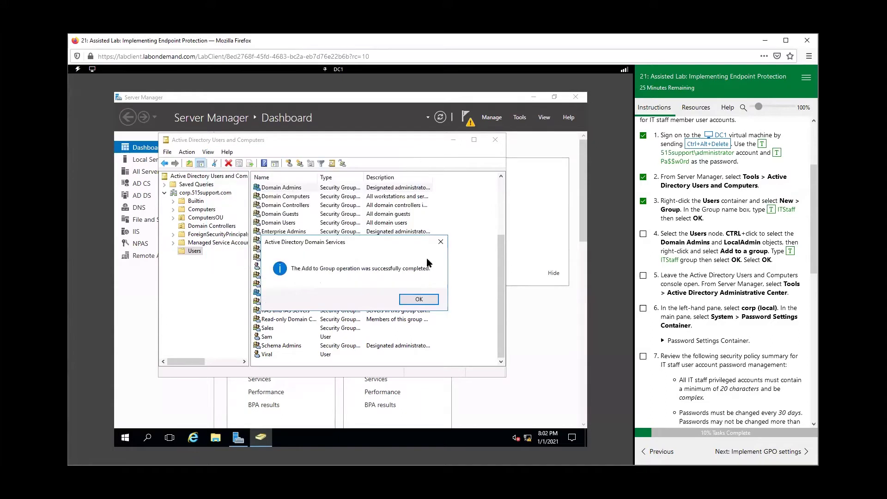
left_click(643, 235)
left_click(421, 300)
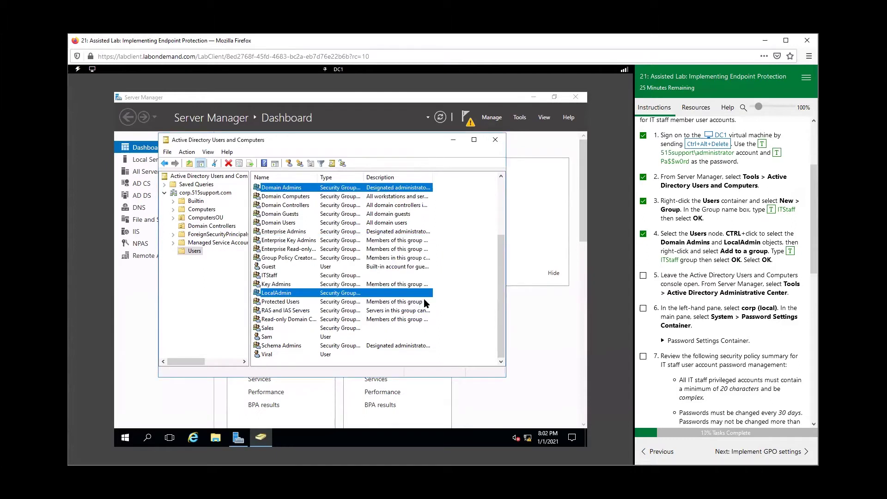
Minimize the Users and Computers console and open Active Directory Administrative Center from Server Manager.
left_click(453, 140)
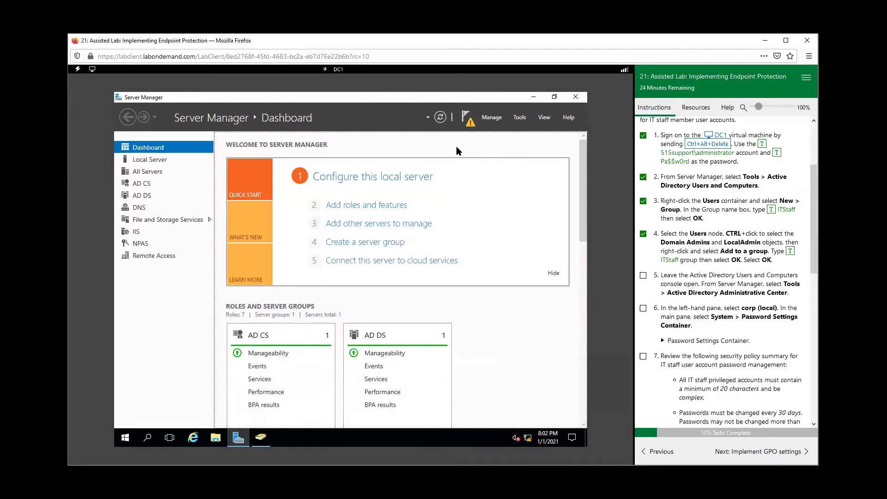
left_click(522, 118)
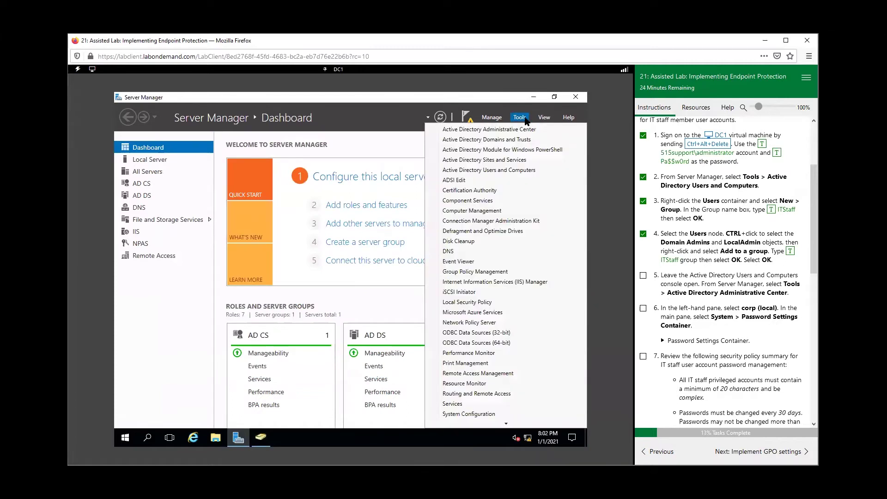
left_click(493, 133)
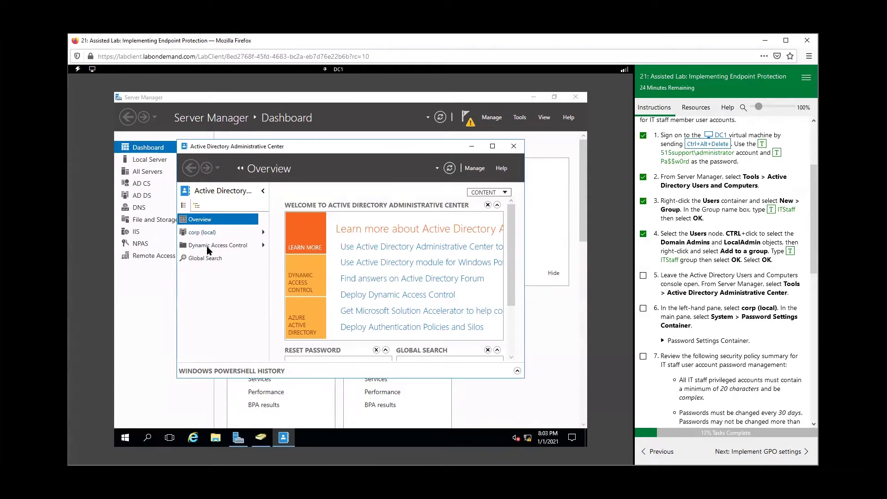
Open the Password Settings Container in the System container of the corp (local) domain.
left_click(200, 233)
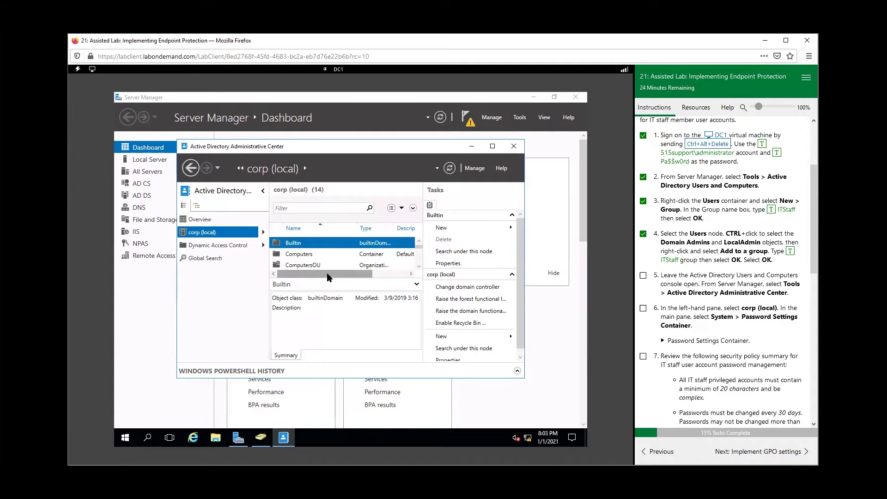
left_click_drag(340, 275, 377, 276)
left_click(298, 272)
scroll(499, 296, "down", 1)
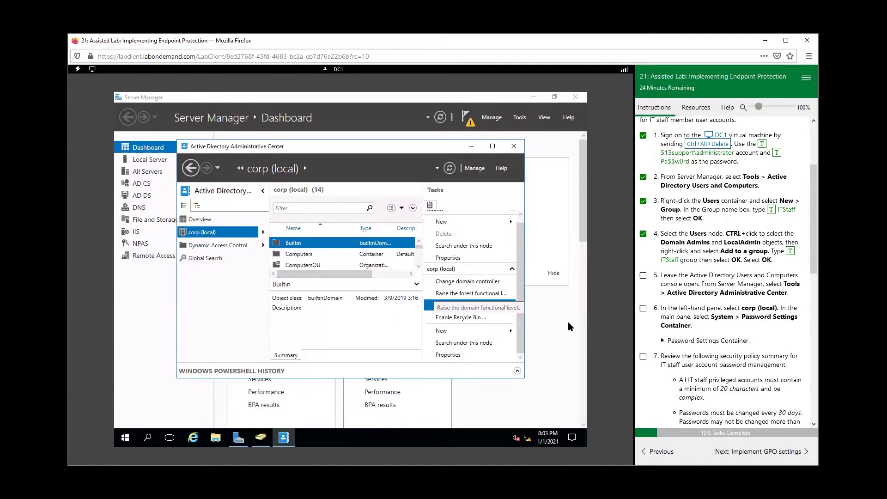
scroll(522, 312, "up", 1)
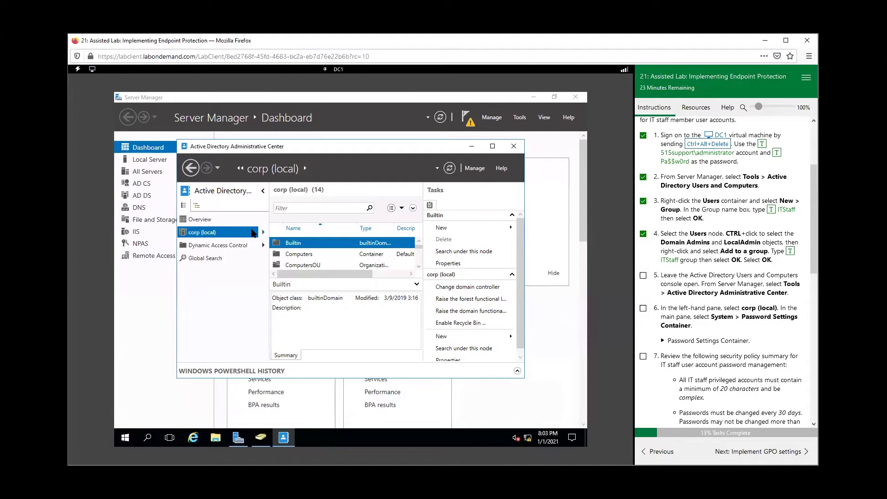
left_click(264, 232)
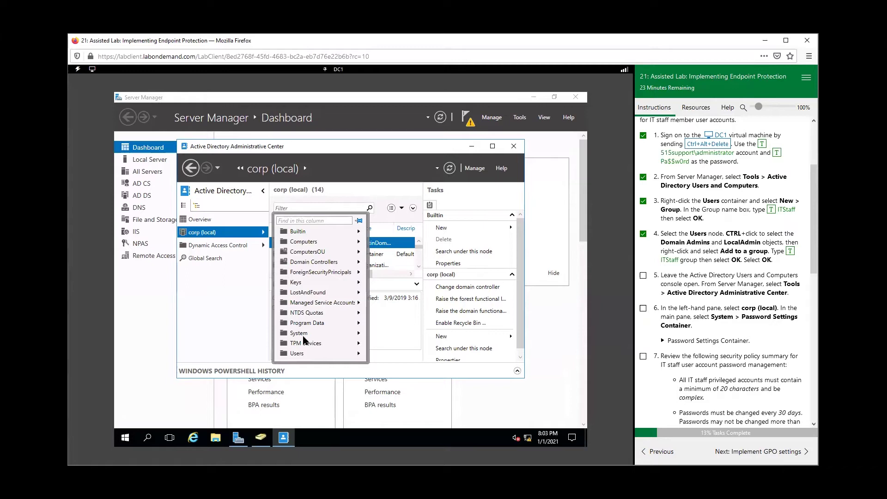
left_click(300, 334)
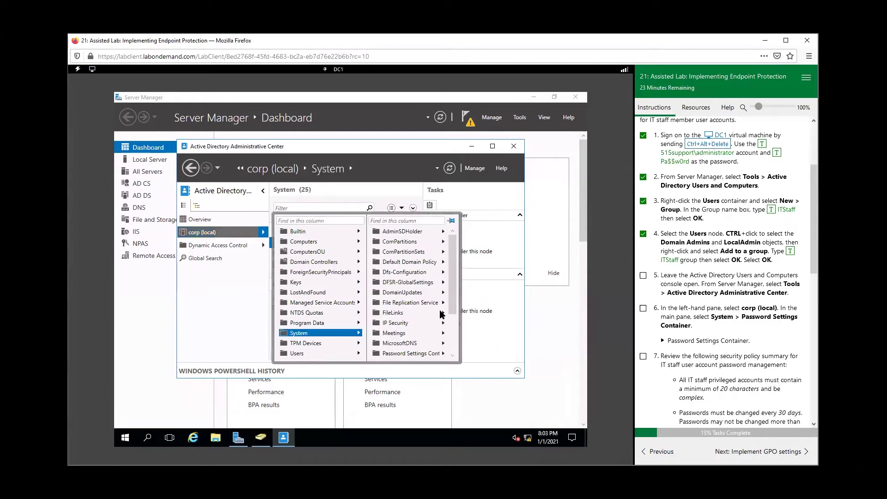
left_click_drag(454, 314, 445, 323)
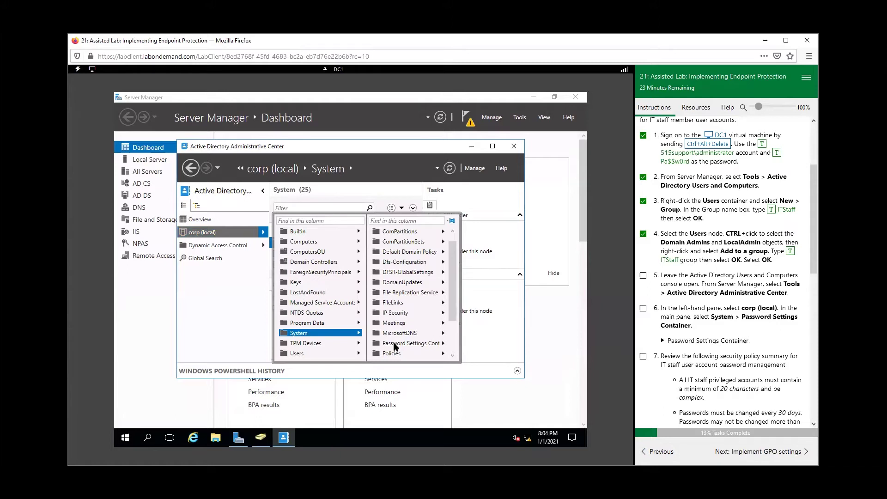
left_click(395, 343)
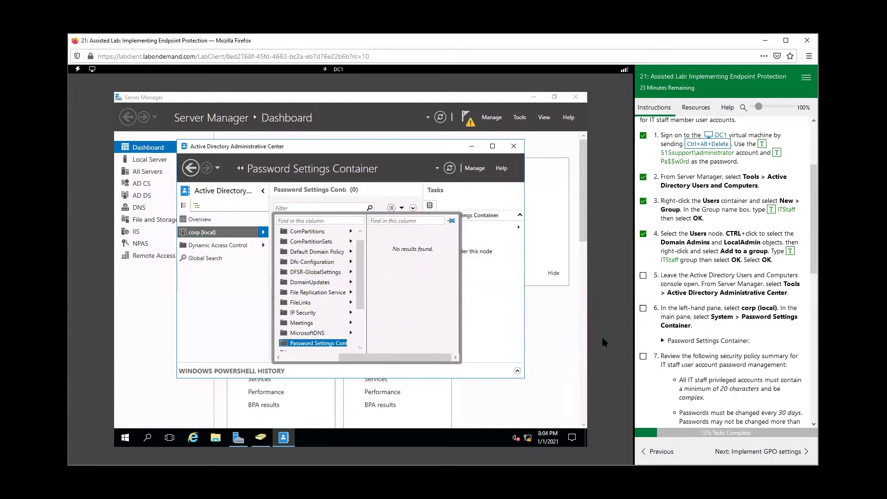
Read the IT staff security policy summary in lab task 7 and display the contents of the Password Settings Container.
scroll(713, 351, "down", 2)
scroll(714, 351, "down", 4)
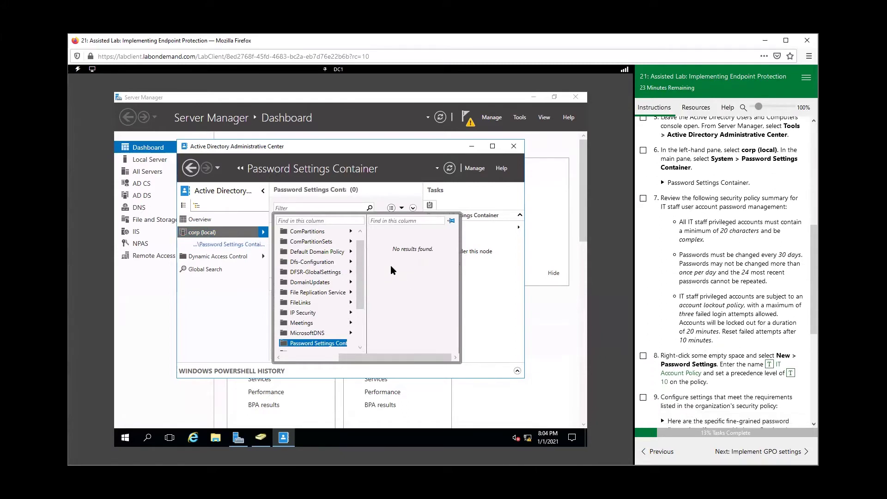
scroll(678, 308, "down", 2)
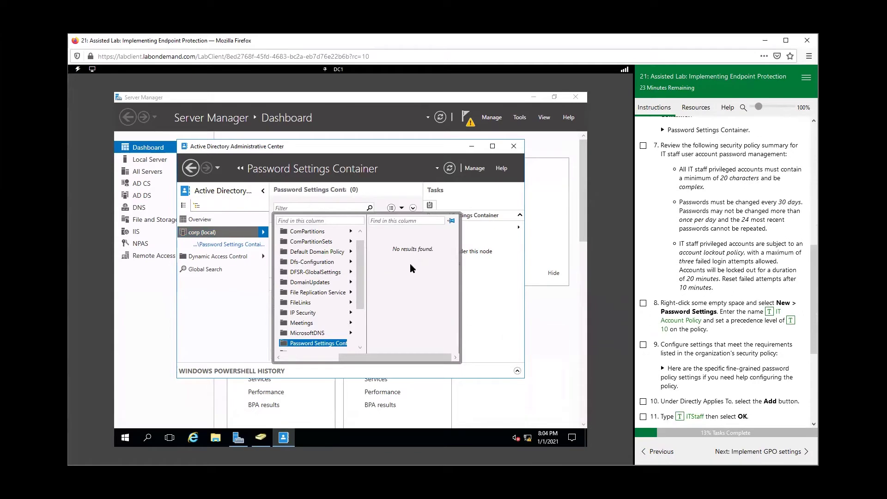
left_click_drag(736, 292, 713, 288)
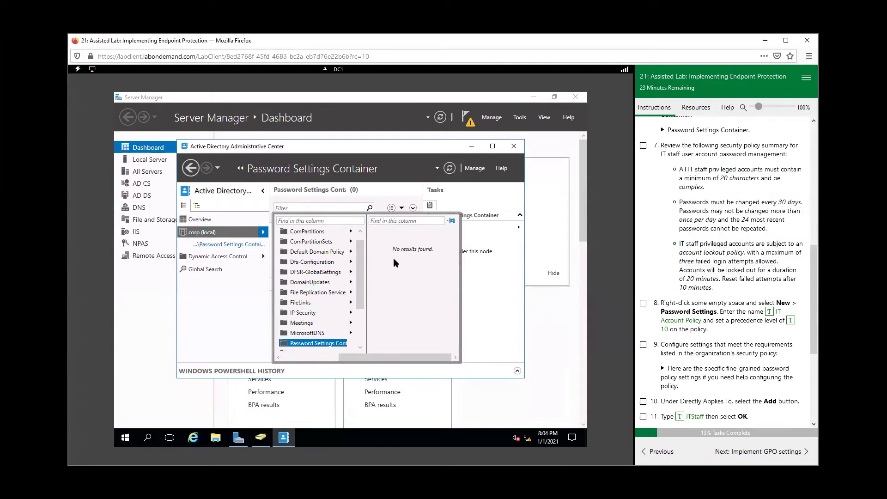
left_click(318, 343)
right_click(328, 247)
left_click(307, 325)
right_click(317, 245)
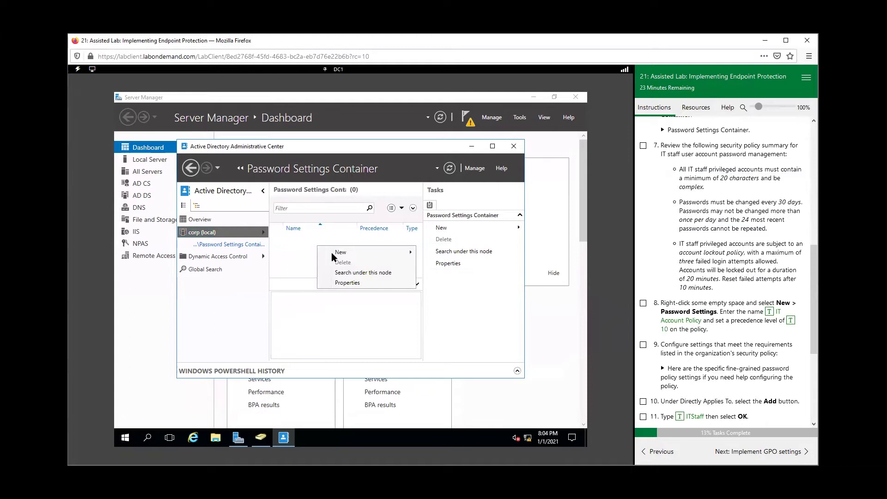
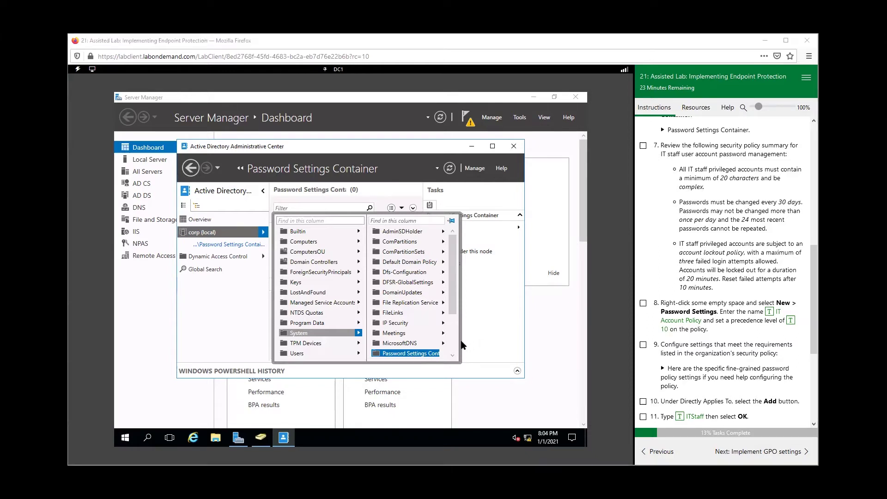
left_click(397, 353)
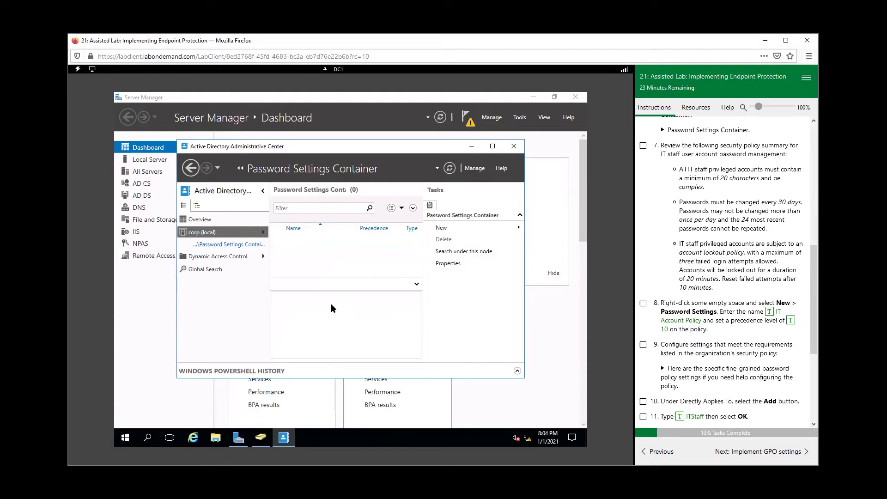
Start a new password settings object in the container, named IT Account Policy, with a precedence of 10.
right_click(306, 255)
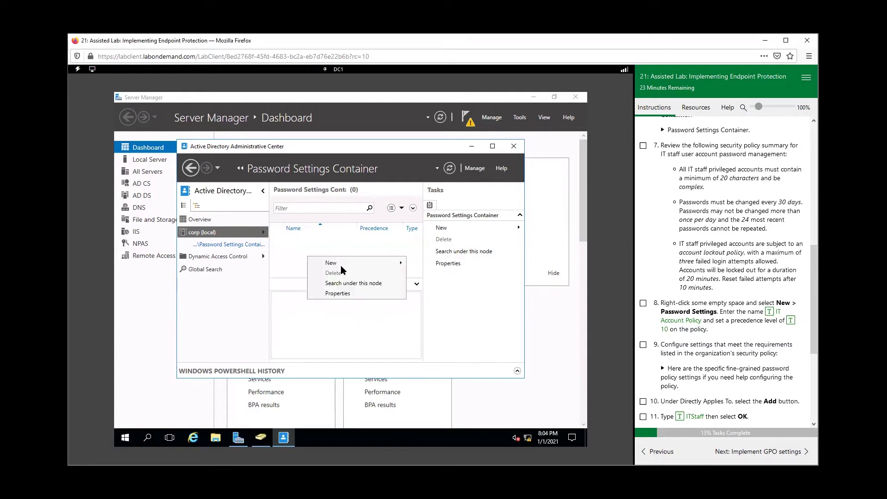
mouse_move(345, 264)
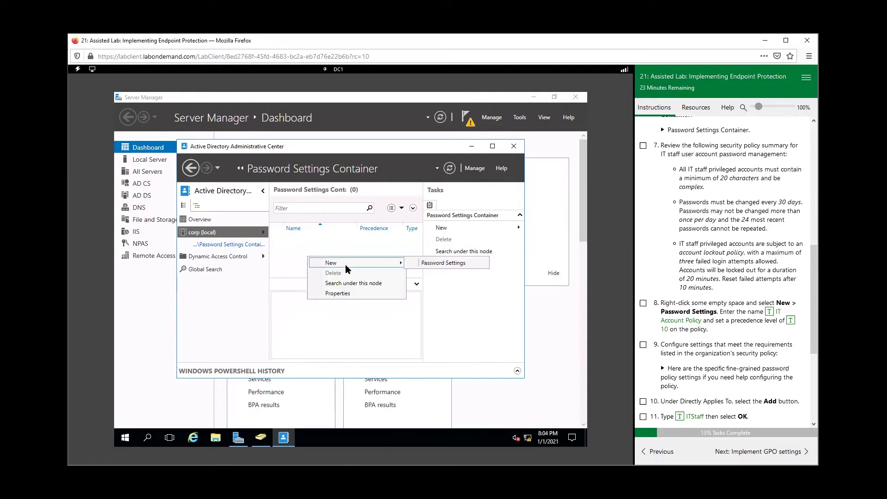
left_click(454, 263)
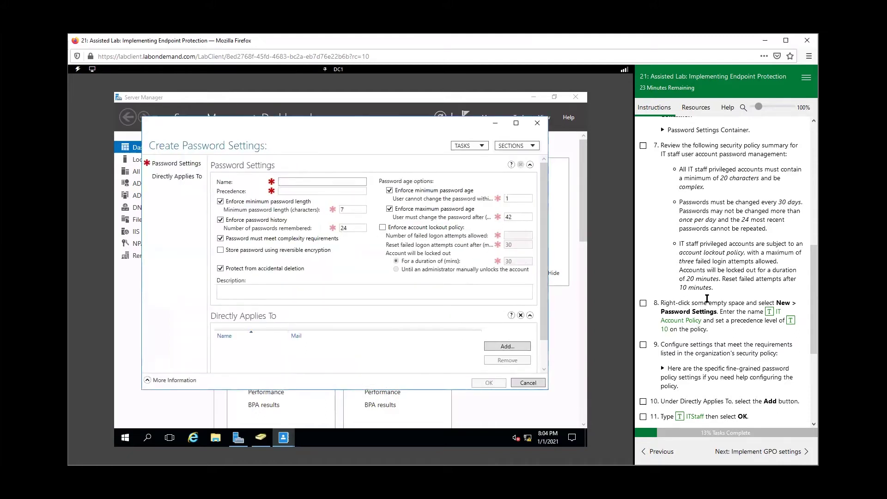
left_click(769, 312)
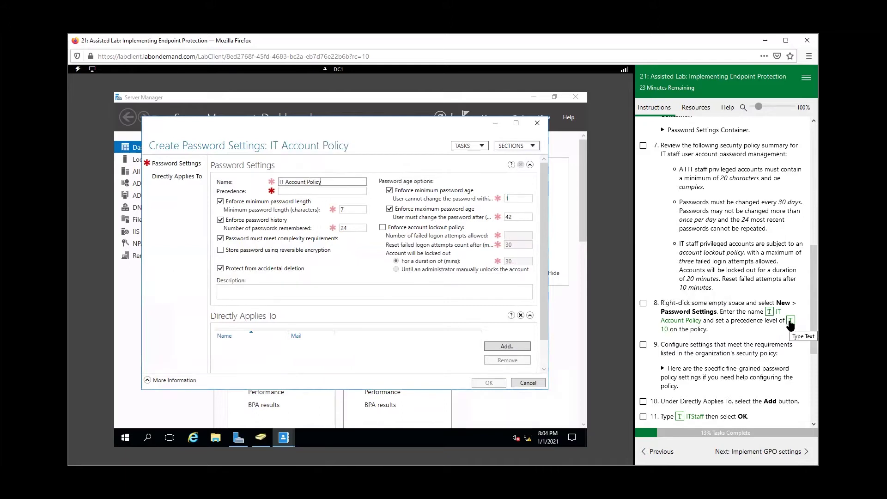
left_click(789, 322)
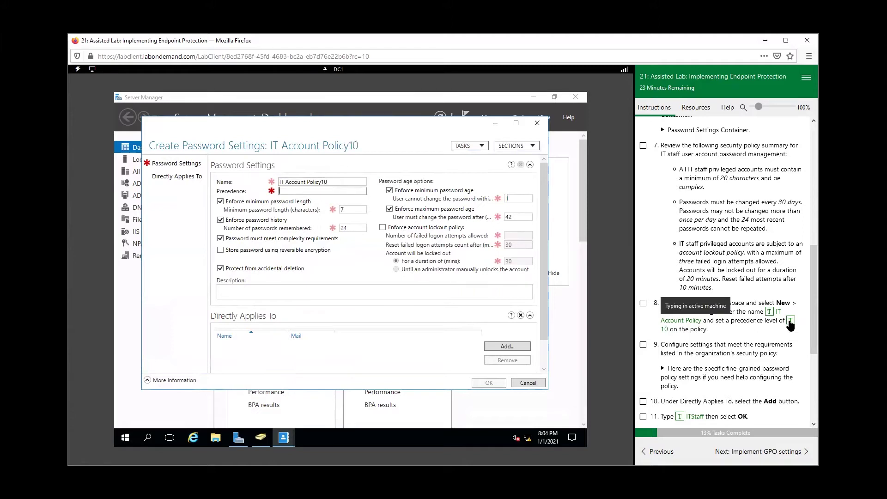
left_click(790, 322)
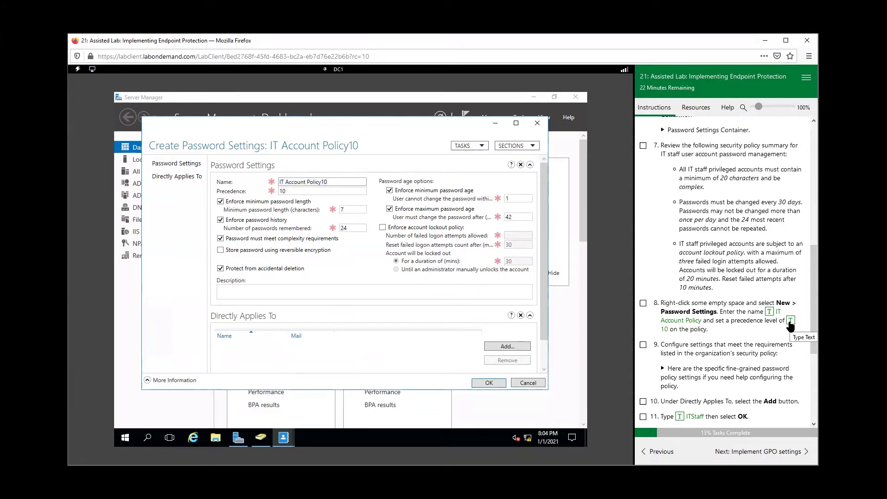
key("BackSpace")
key("BackSpace")
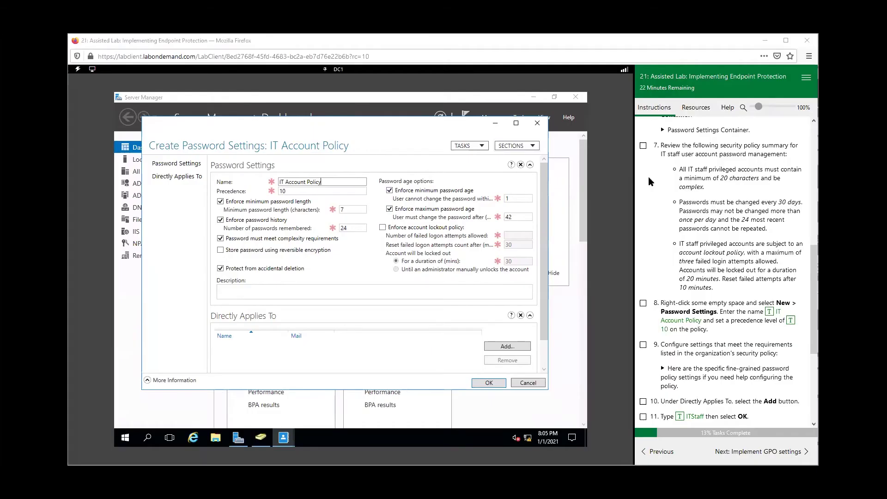
Set the policy's minimum password length to 20 characters and its maximum password age to 30 days.
left_click_drag(683, 166, 720, 201)
left_click(719, 228)
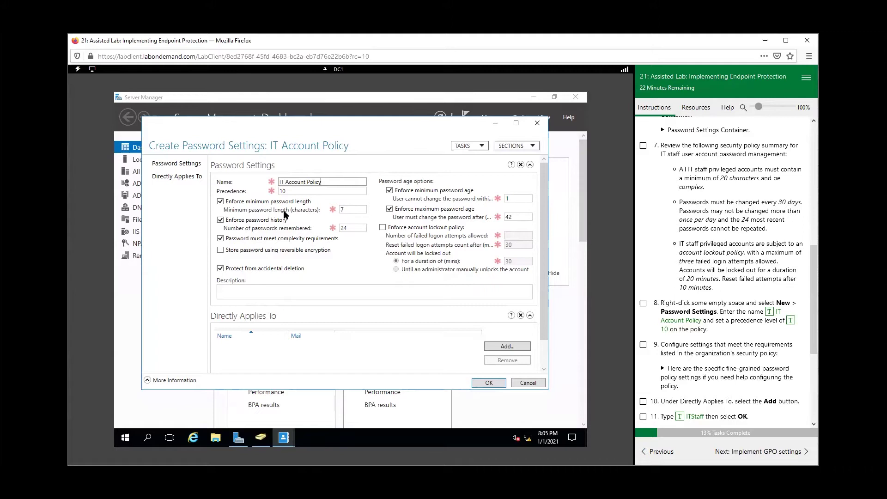
left_click(322, 211)
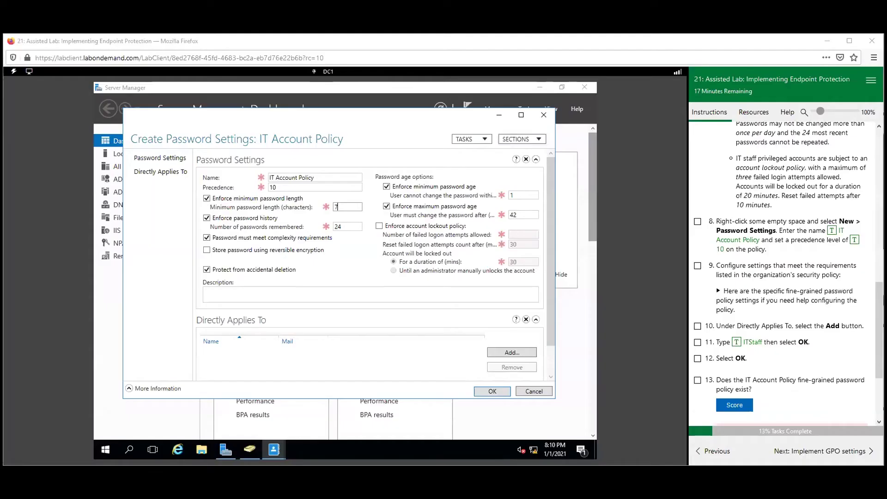
left_click(354, 204)
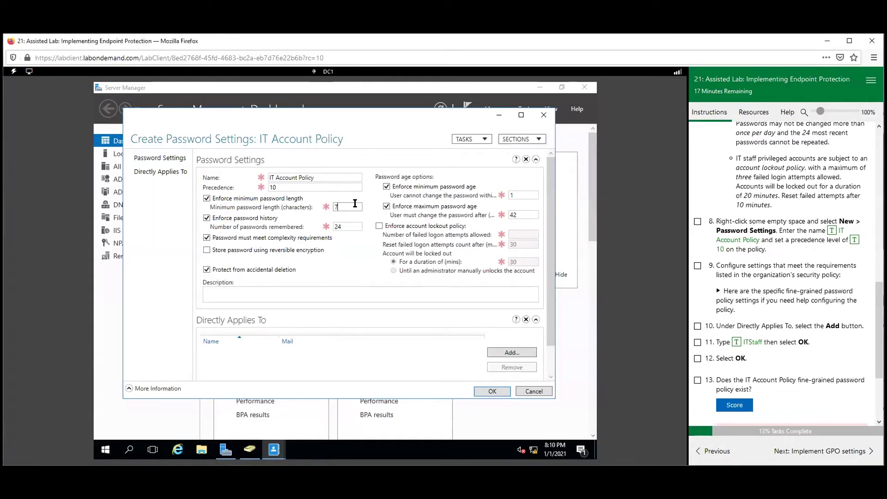
key("BackSpace")
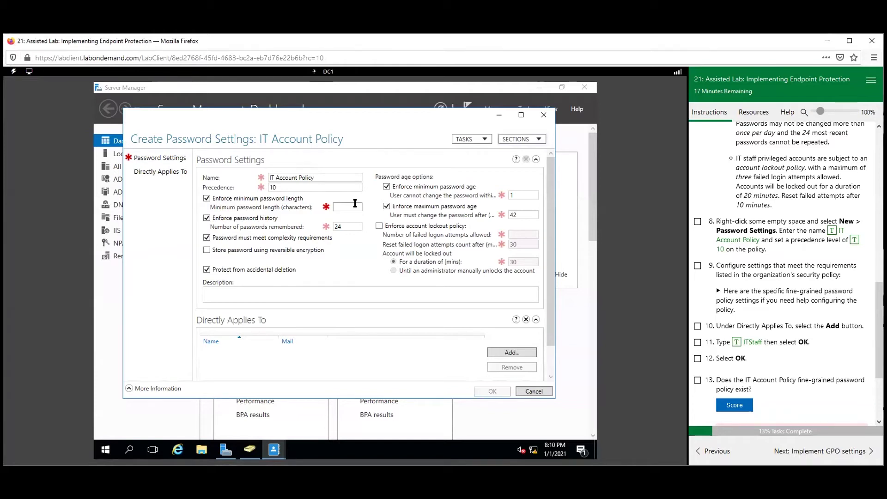
type("20")
key("Tab")
left_click(337, 225)
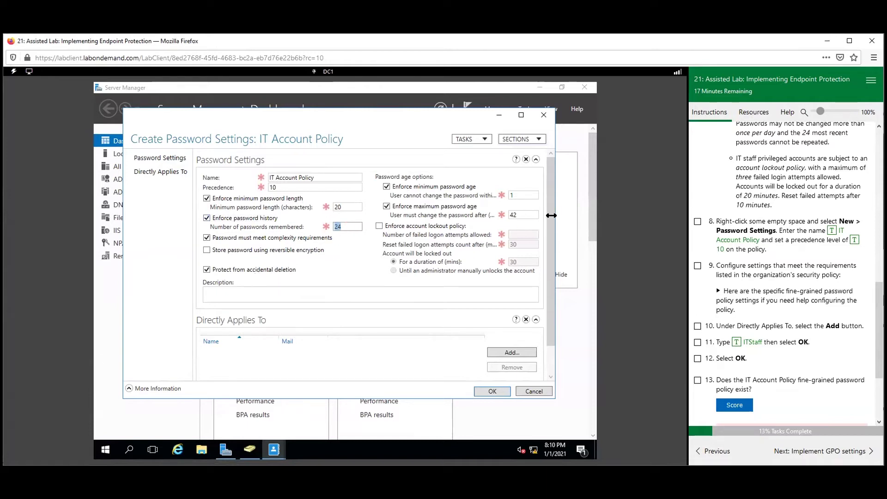
left_click(520, 215)
key("ctrl+a")
type("3")
Enforce account lockout with 3 failed logon attempts allowed, a 10-minute reset of the attempt count and a 20-minute lockout duration.
left_click(379, 226)
left_click(527, 234)
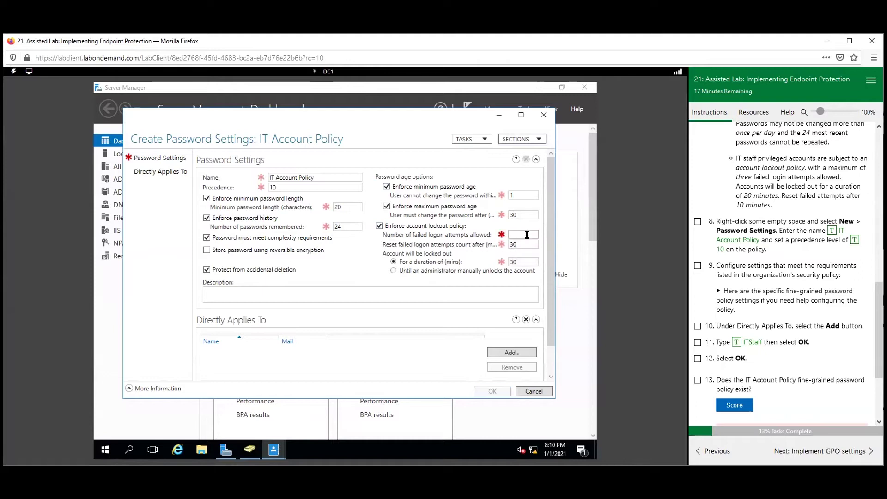
type("3")
double_click(524, 243)
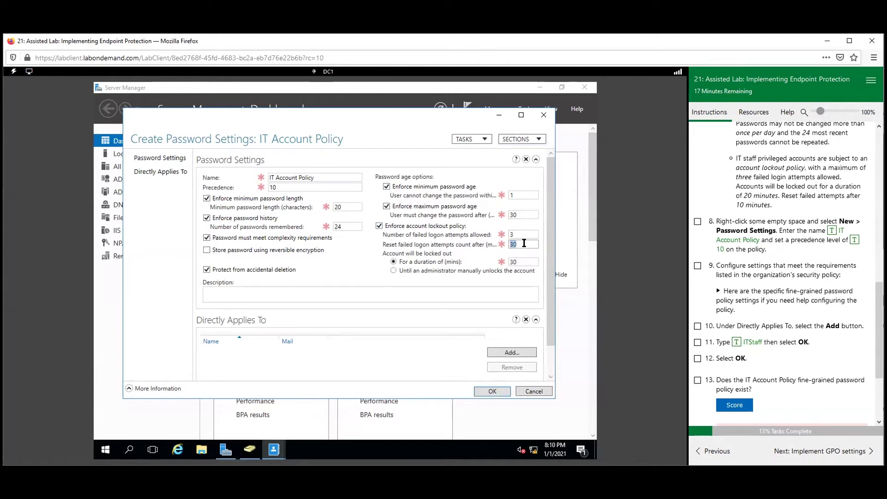
type("10")
double_click(518, 262)
type("20")
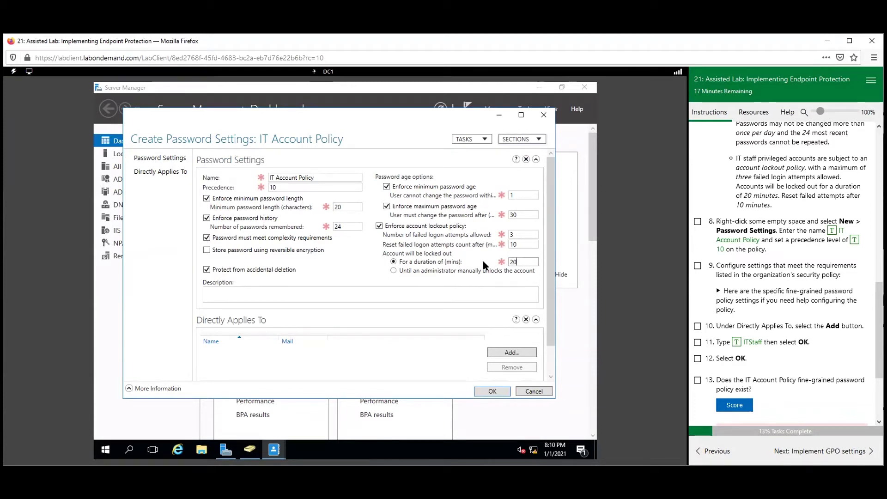
Apply the password policy directly to the ITStaff group.
left_click(500, 354)
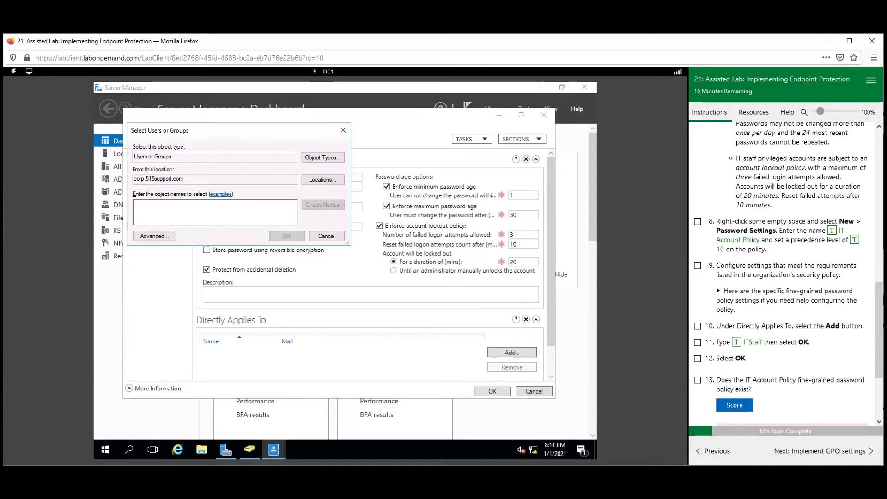
type("itstaff")
left_click(324, 205)
left_click(278, 237)
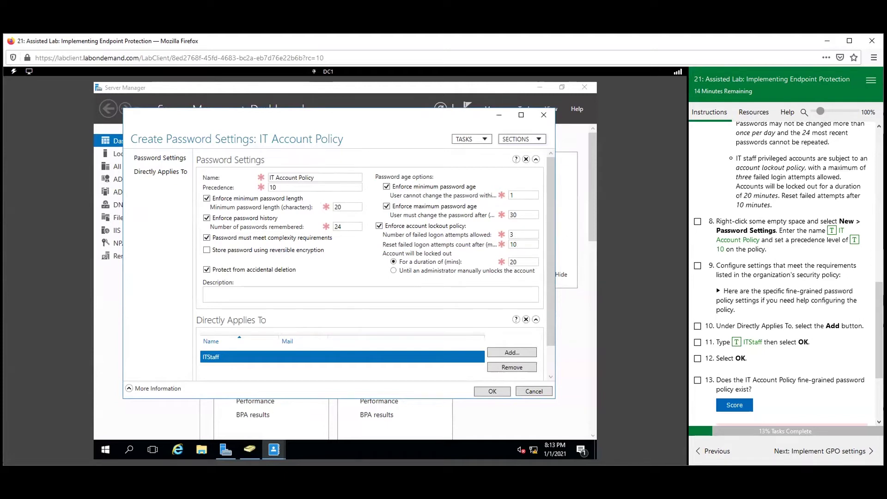
Compare the settings with the security policy summary in lab task 7 and save the IT Account Policy.
scroll(762, 196, "up", 4)
scroll(762, 196, "down", 2)
left_click_drag(736, 175, 835, 291)
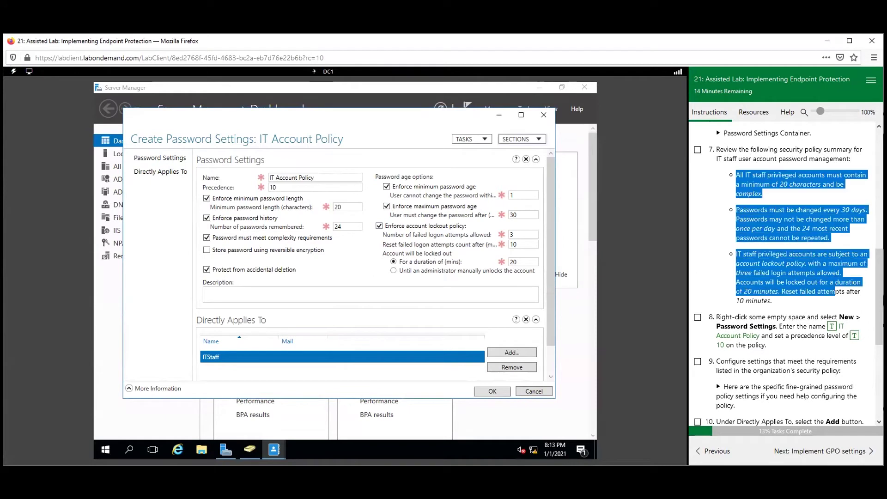
left_click(491, 391)
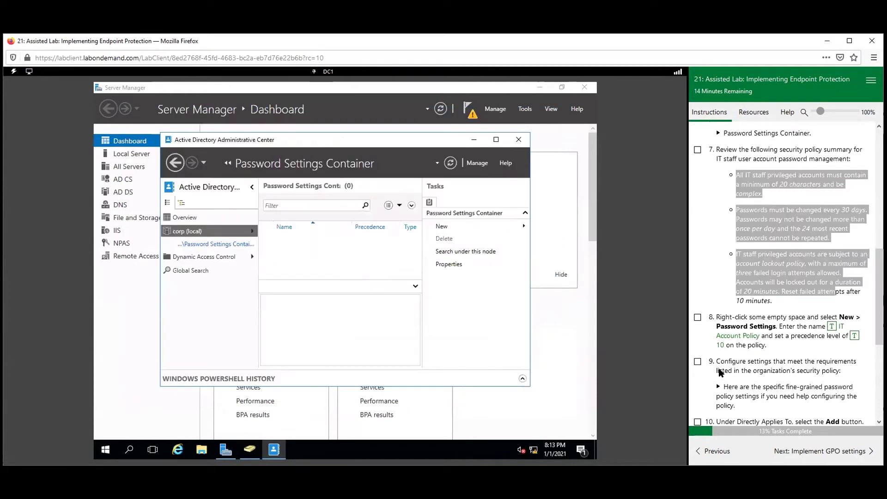
Mark lab tasks 5 to 9 as complete, accepting that the skipped earlier tasks are marked too.
scroll(785, 277, "down", 1)
scroll(690, 256, "down", 2)
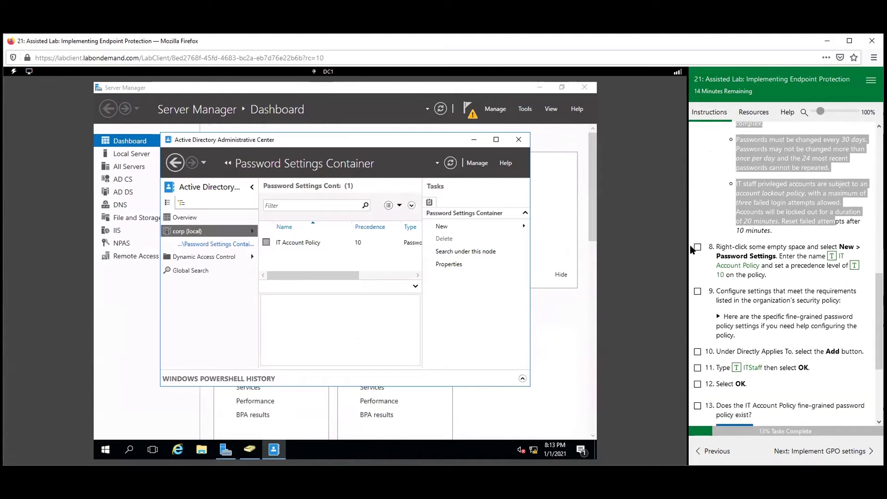
left_click(697, 247)
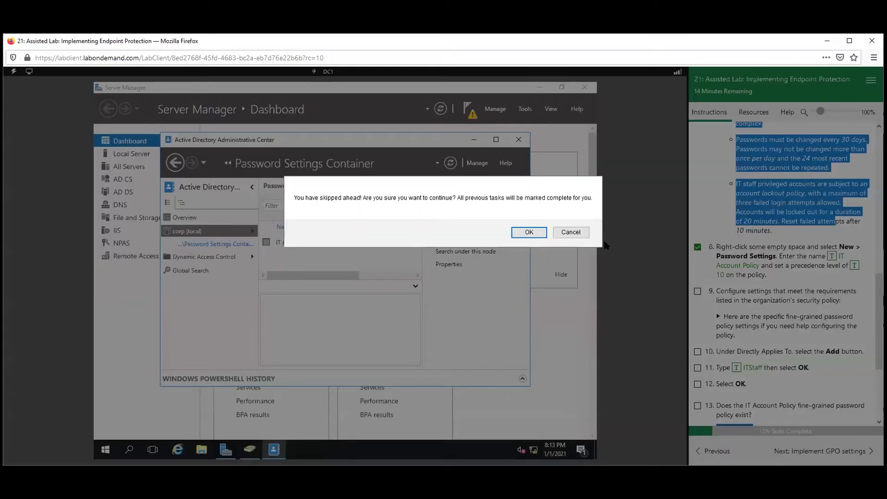
left_click(527, 231)
scroll(707, 242, "down", 2)
left_click(697, 235)
scroll(707, 259, "down", 3)
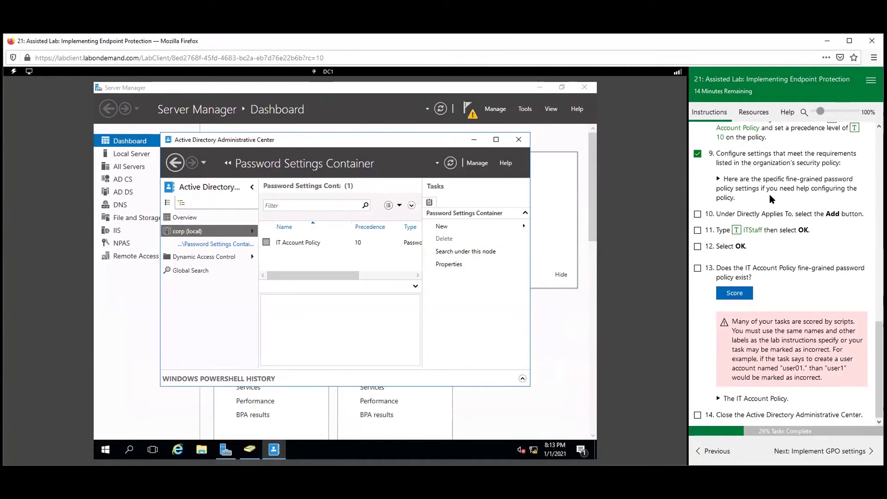
Review the specific fine-grained password policy settings listed in the help of lab task 9, including password length, history, age and lockout.
left_click(727, 180)
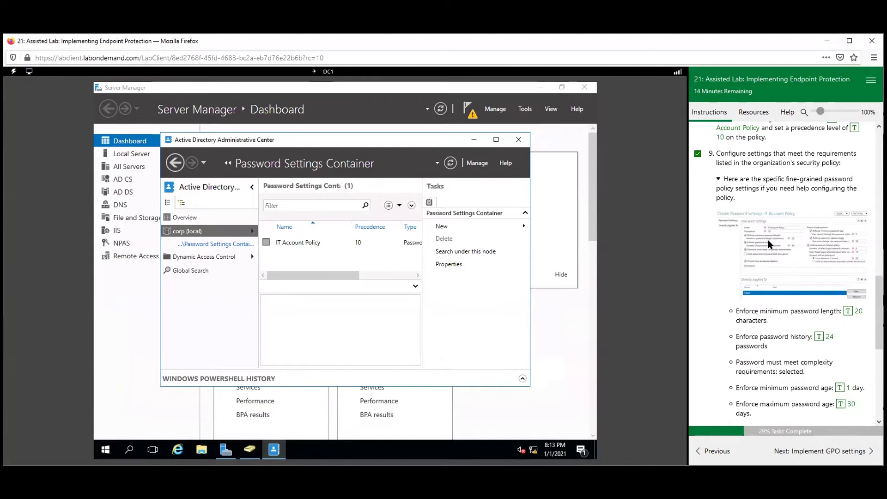
left_click(722, 181)
left_click(721, 181)
scroll(730, 222, "down", 5)
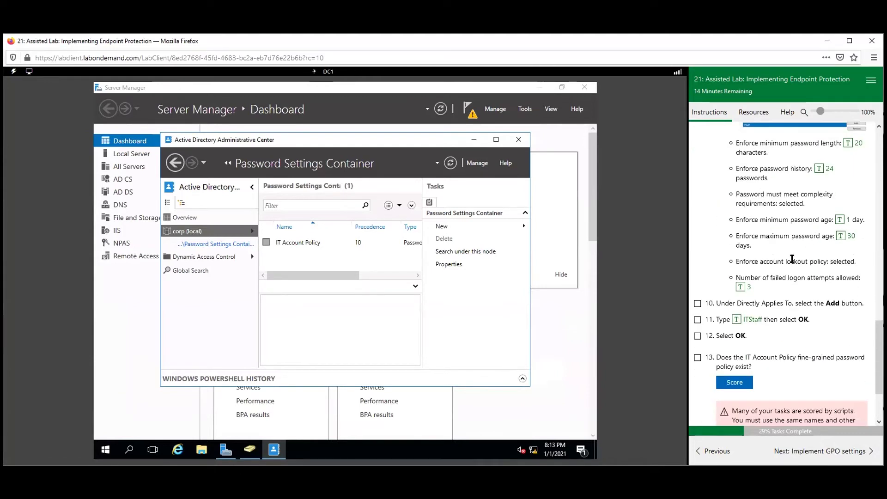
scroll(788, 264, "up", 5)
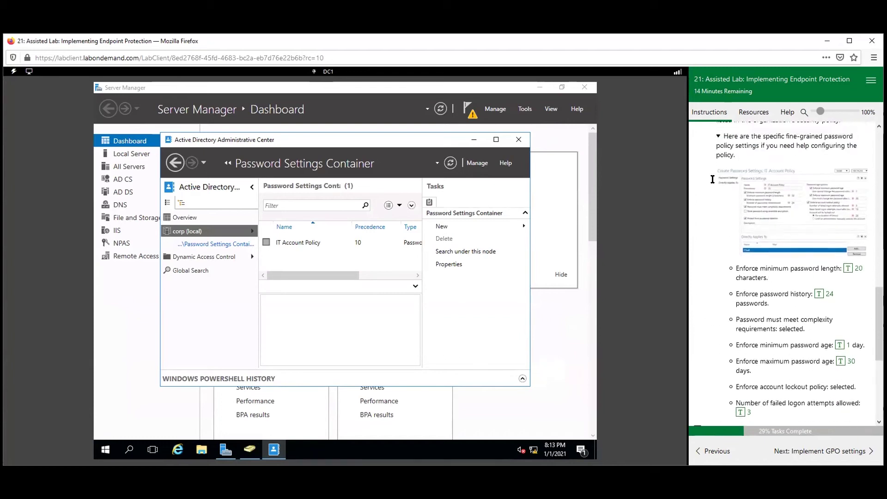
left_click(717, 181)
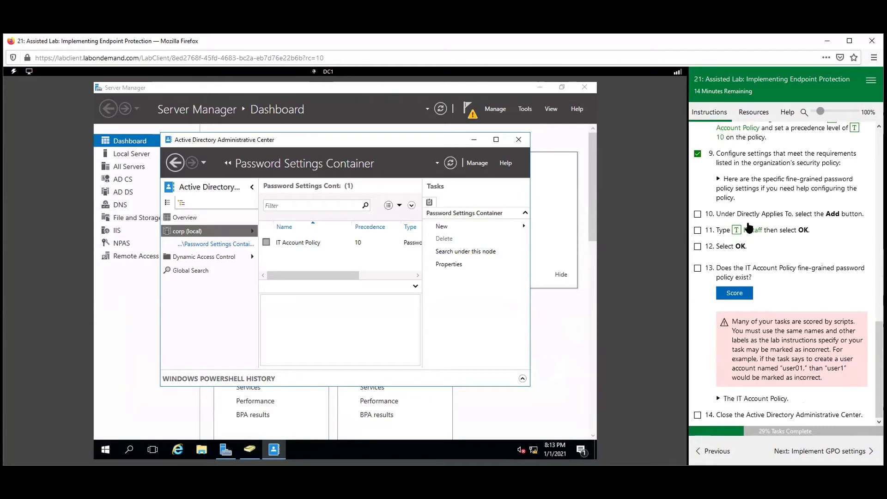
Mark lab tasks 10 to 12 as complete and score task 13 on the existence of the IT Account Policy.
left_click(697, 214)
left_click(698, 230)
left_click(698, 247)
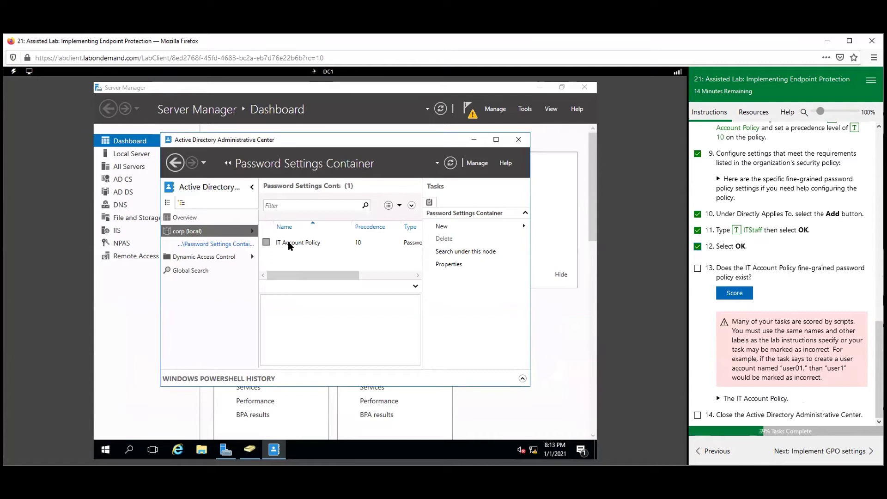
left_click(734, 293)
left_click(697, 268)
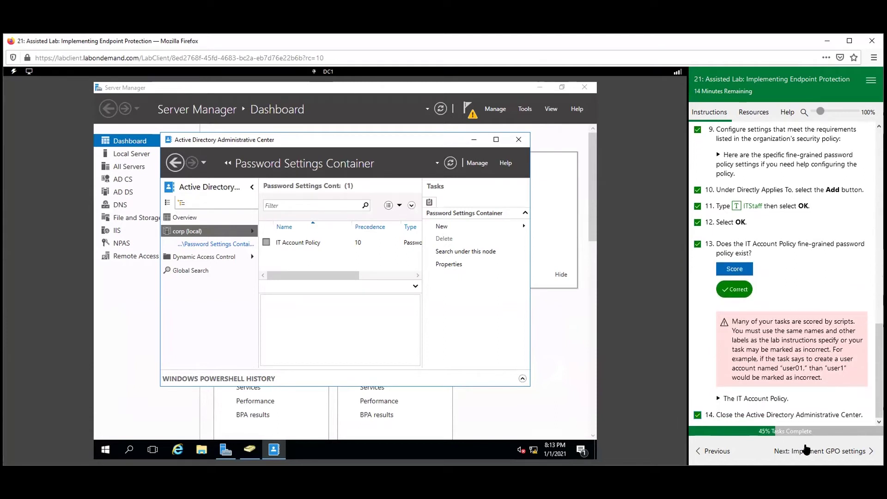
Close the Active Directory Administrative Center with task 14 marked complete and advance to the Implement GPO settings section.
left_click(697, 414)
left_click(518, 139)
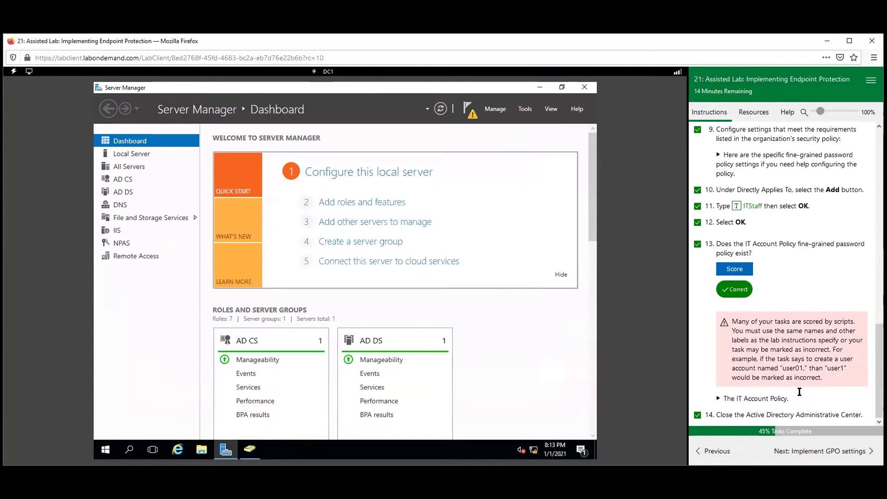
left_click(817, 451)
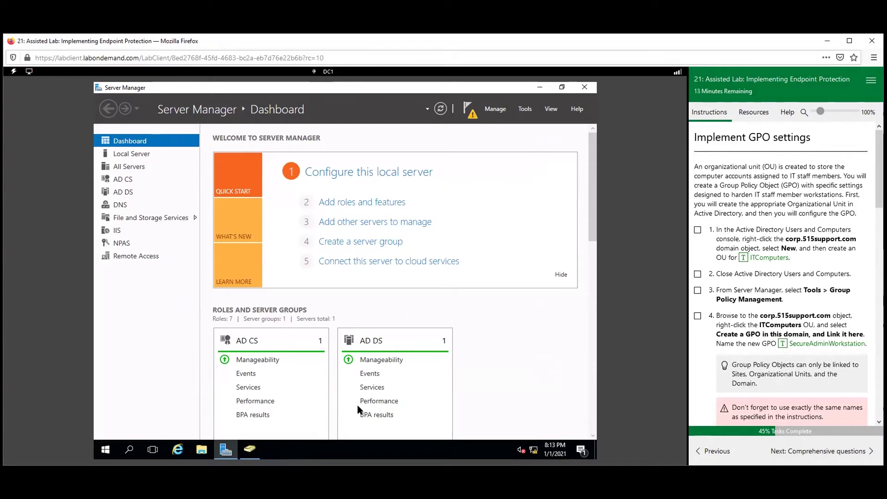
Create an organizational unit named ITComputers under the corp.515support.com domain in Active Directory Users and Computers.
left_click(248, 449)
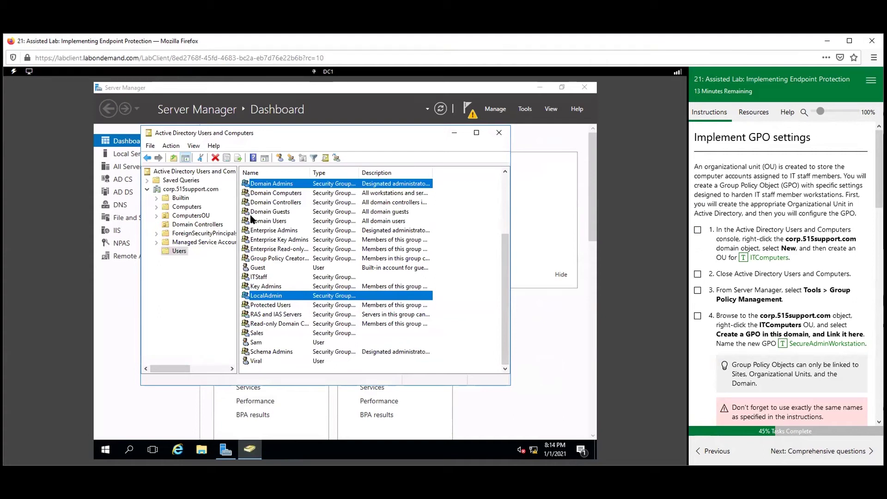
left_click(200, 279)
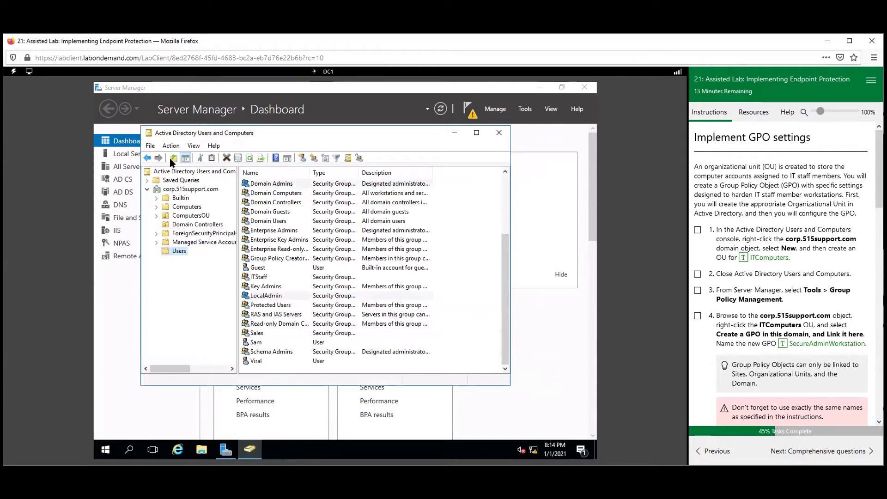
right_click(166, 190)
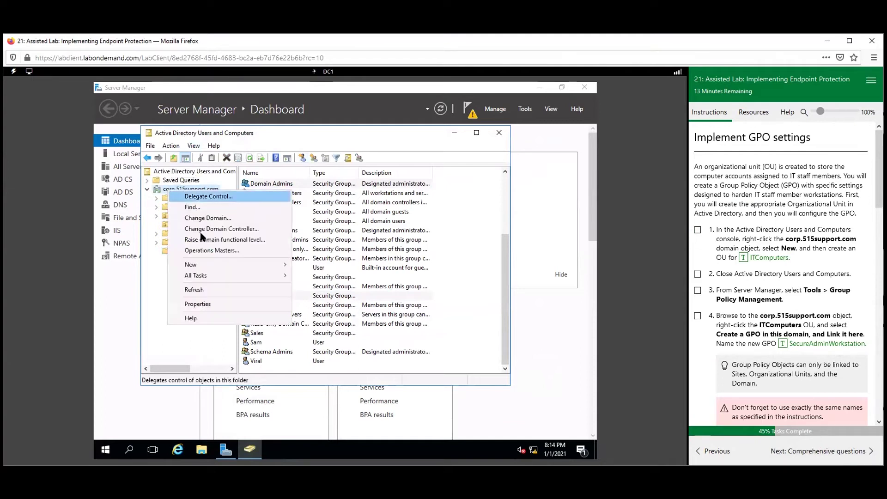
mouse_move(231, 266)
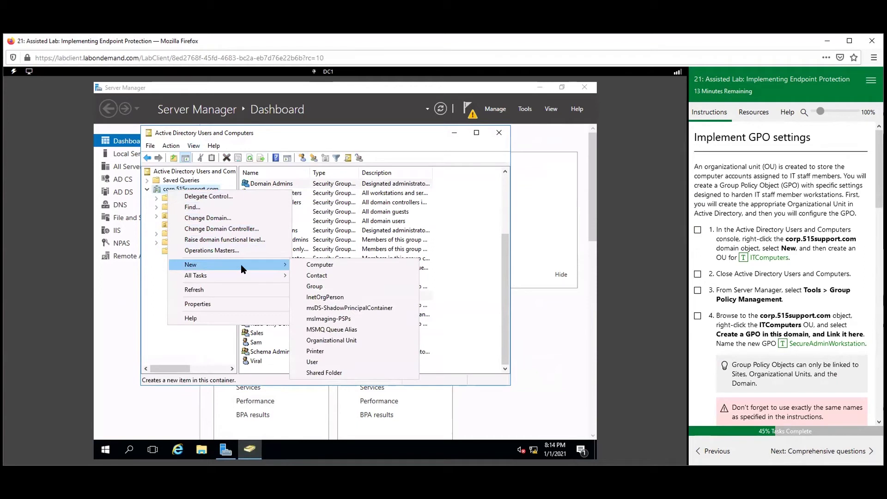
left_click(350, 340)
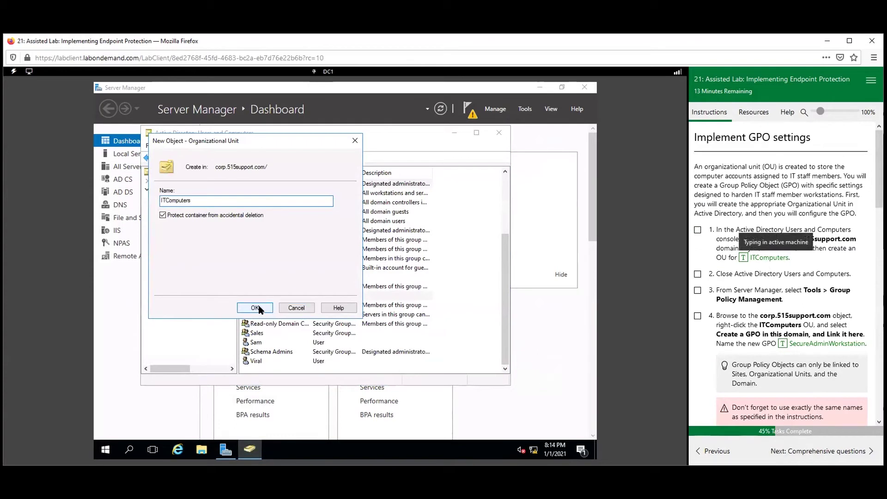
left_click(259, 308)
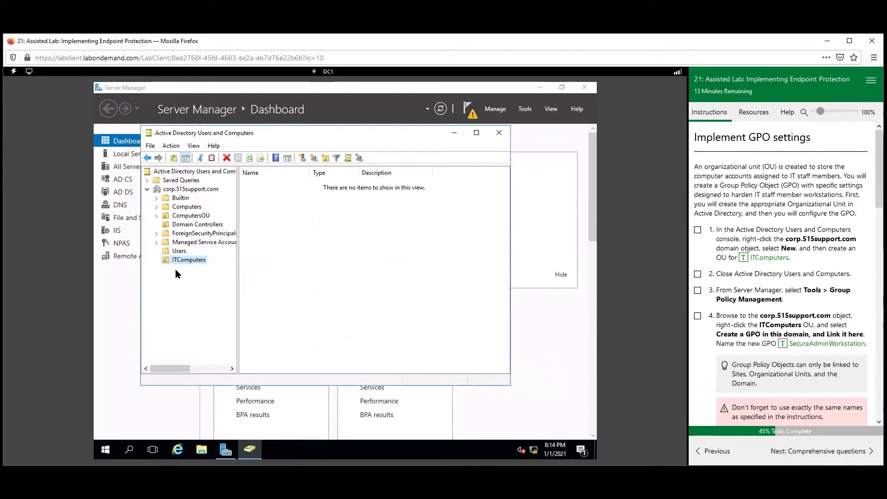
Open Group Policy Management from Server Manager, widen its console tree and select the corp.515support.com domain.
left_click(524, 110)
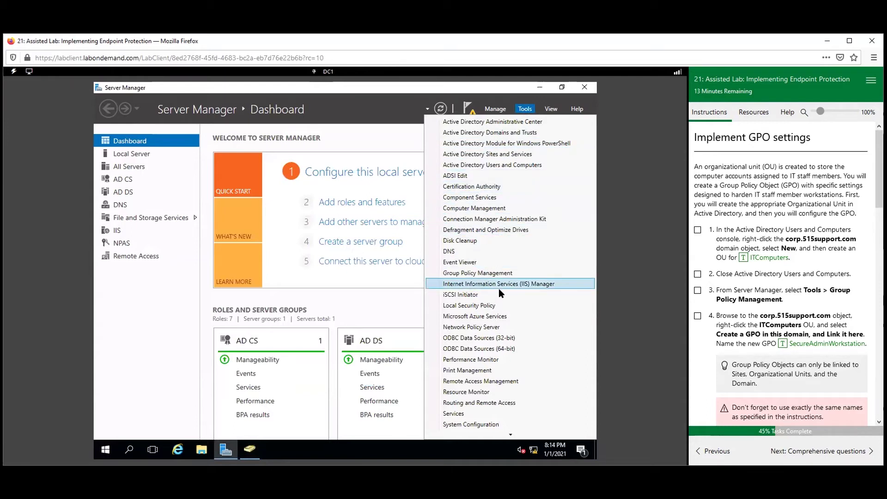
left_click(468, 273)
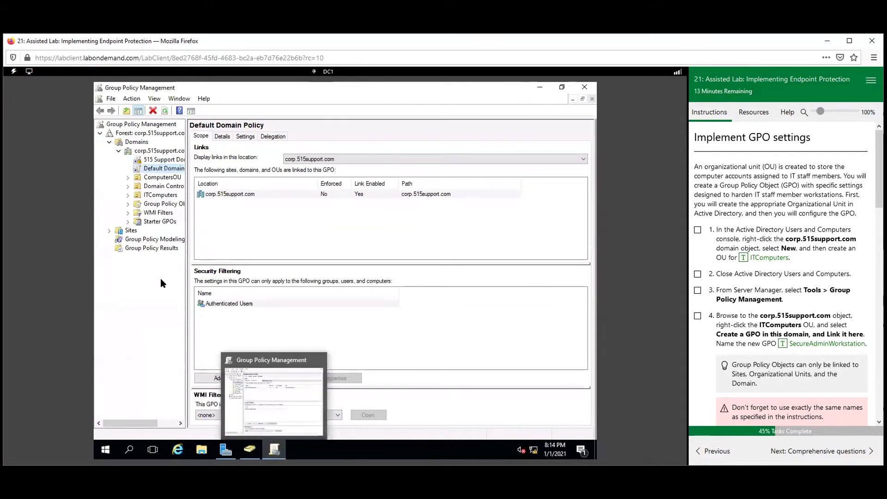
left_click_drag(241, 236, 241, 235)
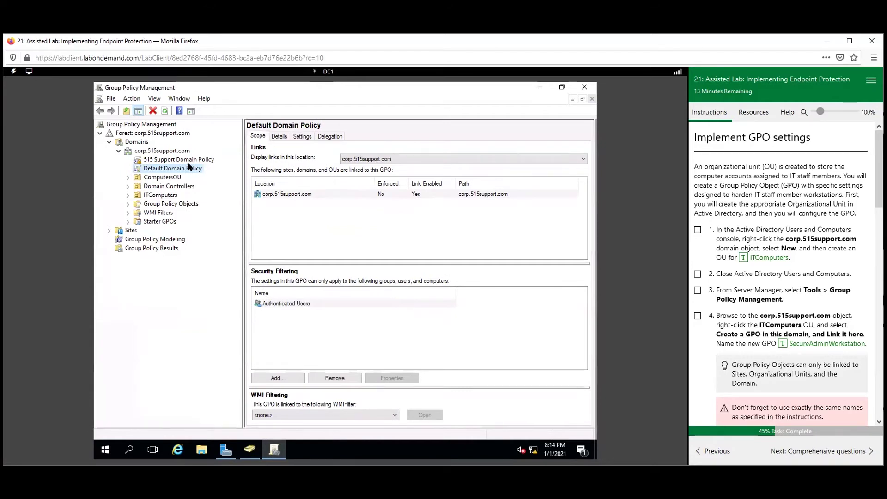
left_click(172, 151)
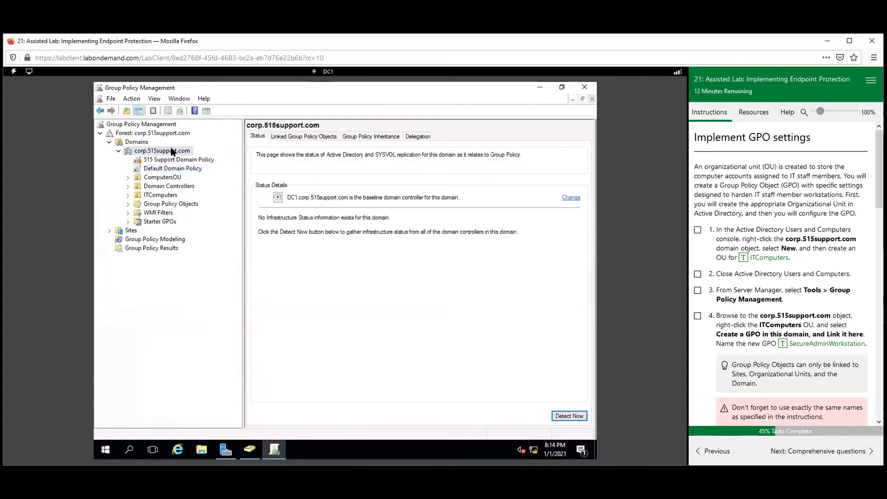
Create a GPO named SecureAdminWorkstation and link it to the ITComputers OU.
right_click(164, 198)
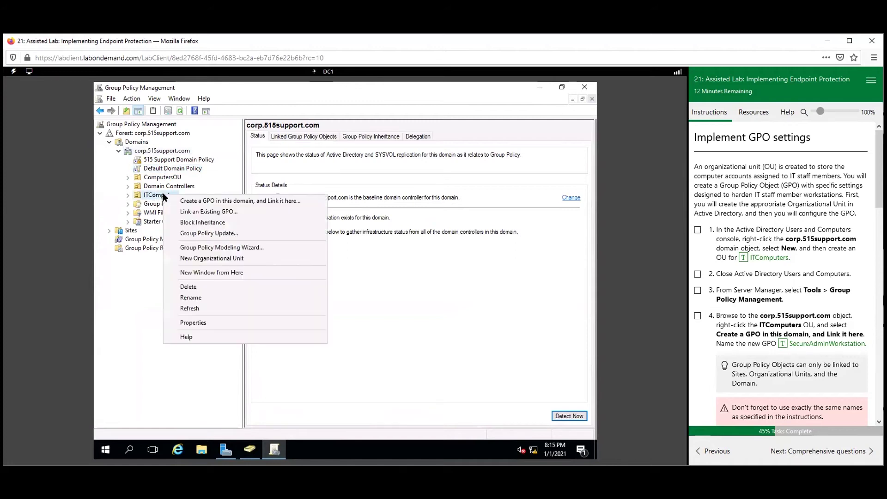
left_click(267, 201)
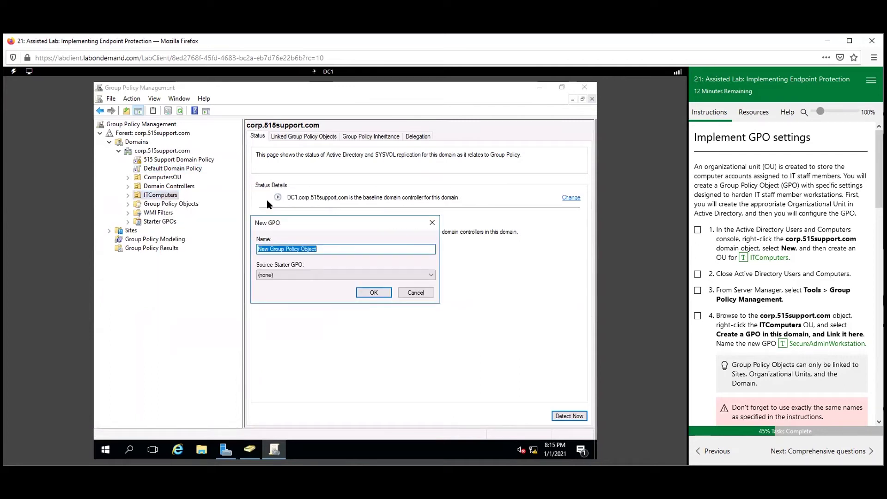
left_click(782, 345)
scroll(786, 324, "down", 3)
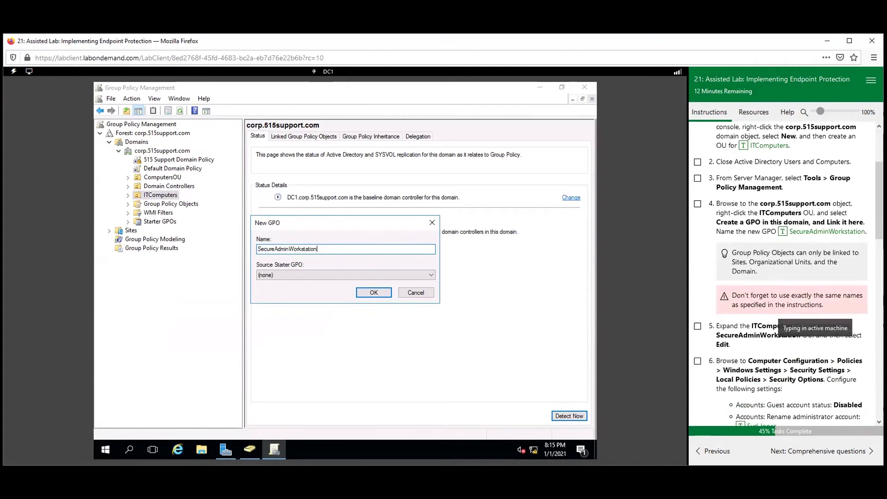
left_click(382, 292)
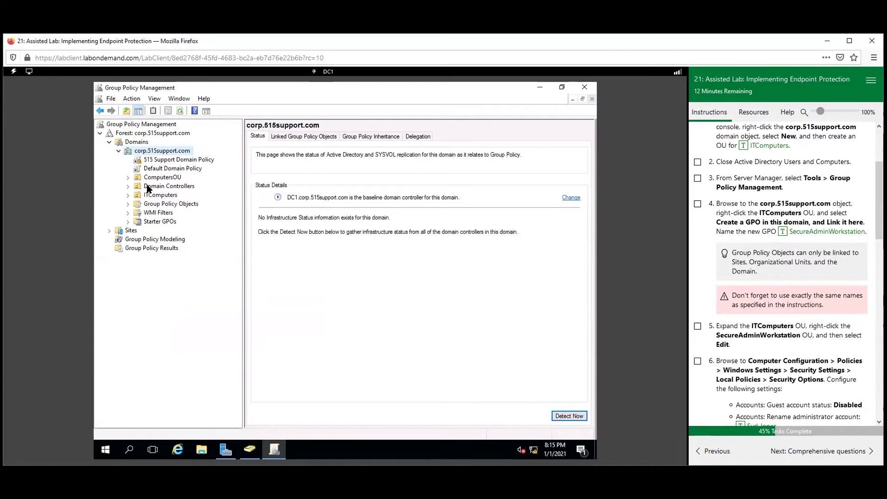
Open the SecureAdminWorkstation GPO under ITComputers for editing and mark lab task 5 as complete, including the skipped earlier tasks.
left_click(128, 194)
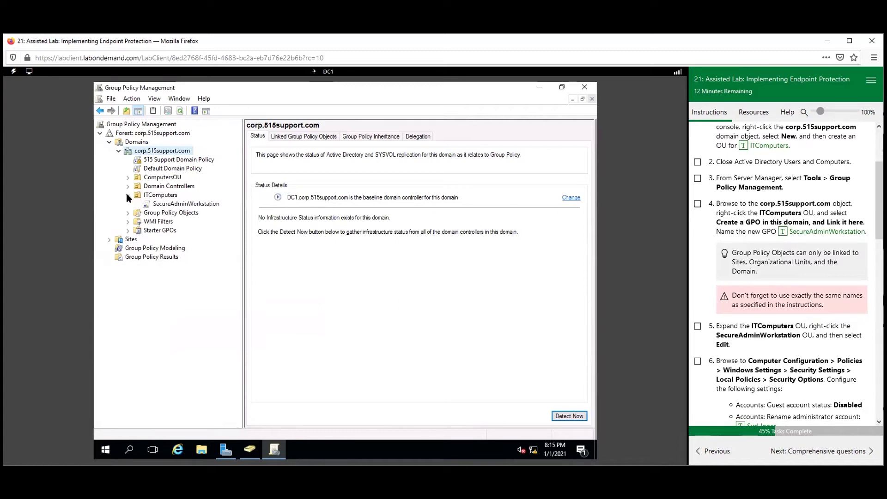
right_click(164, 207)
left_click(617, 304)
left_click(698, 326)
scroll(709, 323, "down", 4)
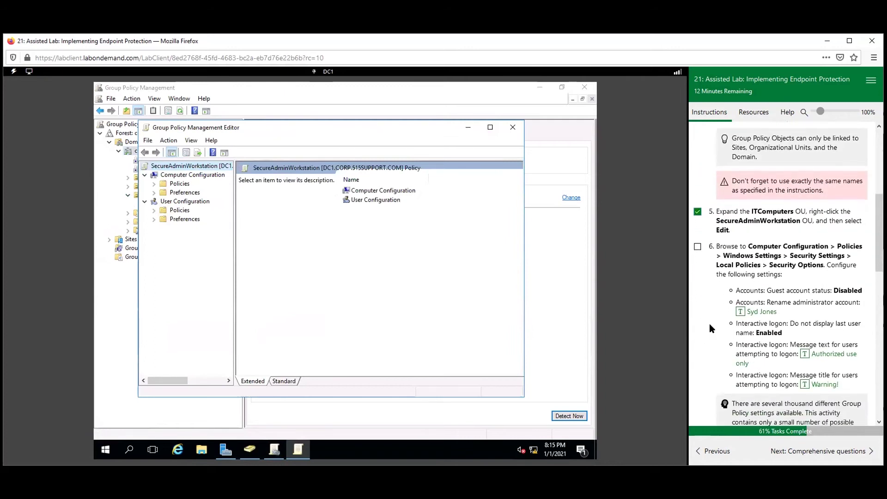
Browse to Computer Configuration > Policies > Windows Settings > Security Settings > Local Policies > Security Options in the SecureAdminWorkstation policy.
left_click(154, 187)
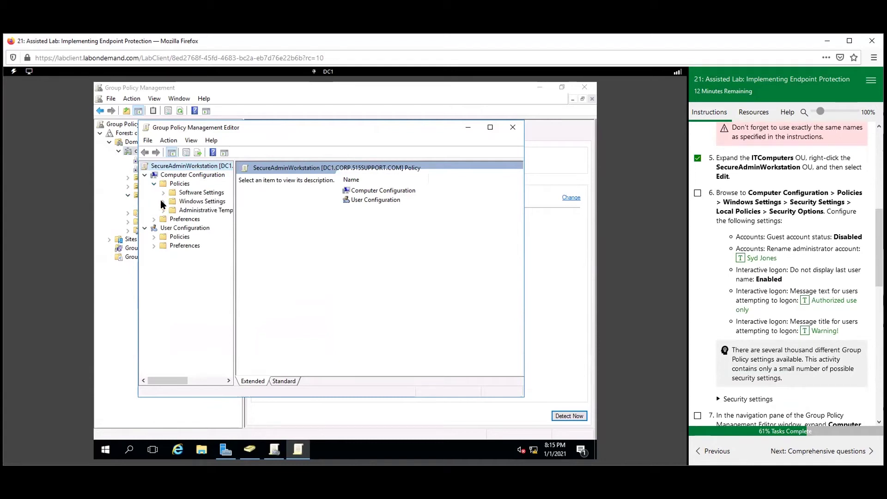
left_click(159, 200)
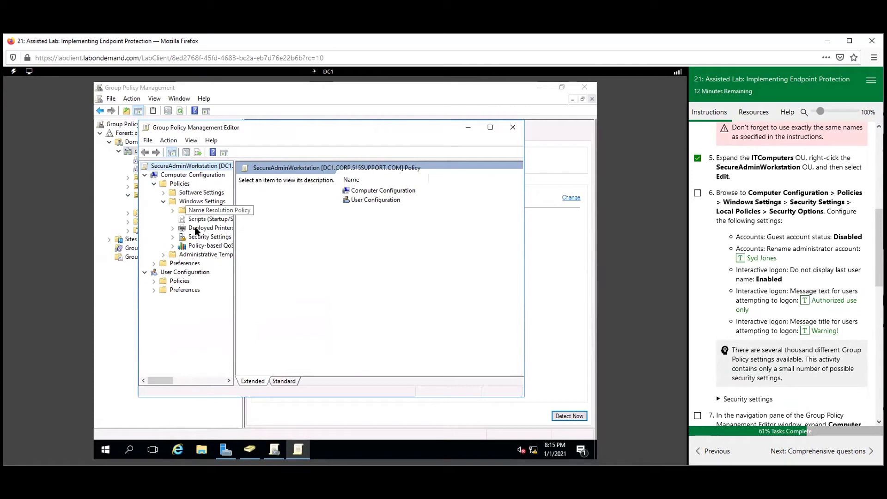
left_click(173, 237)
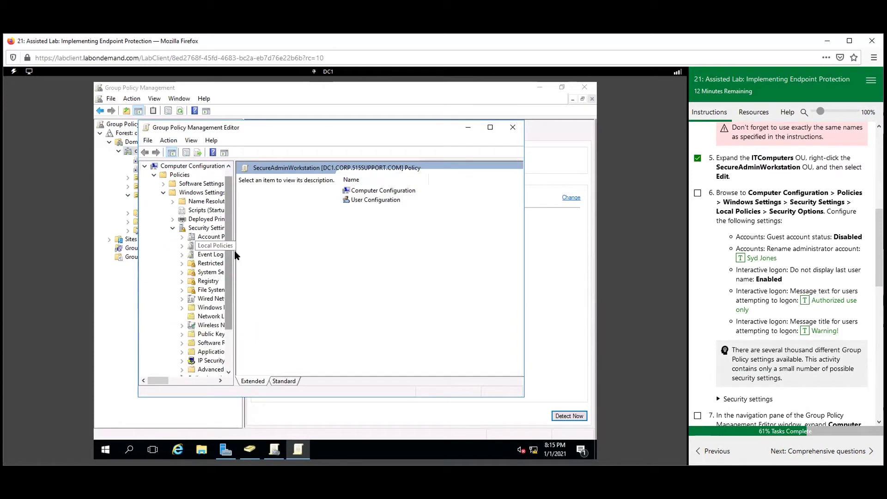
left_click(182, 246)
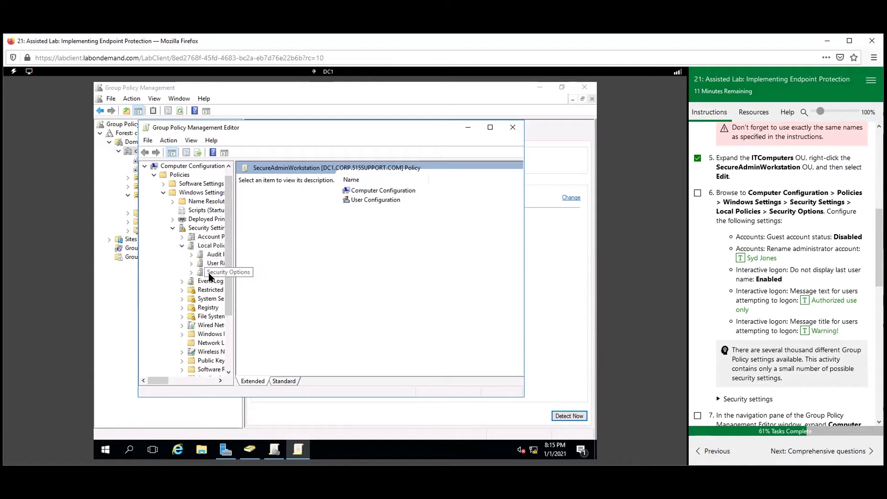
left_click(209, 272)
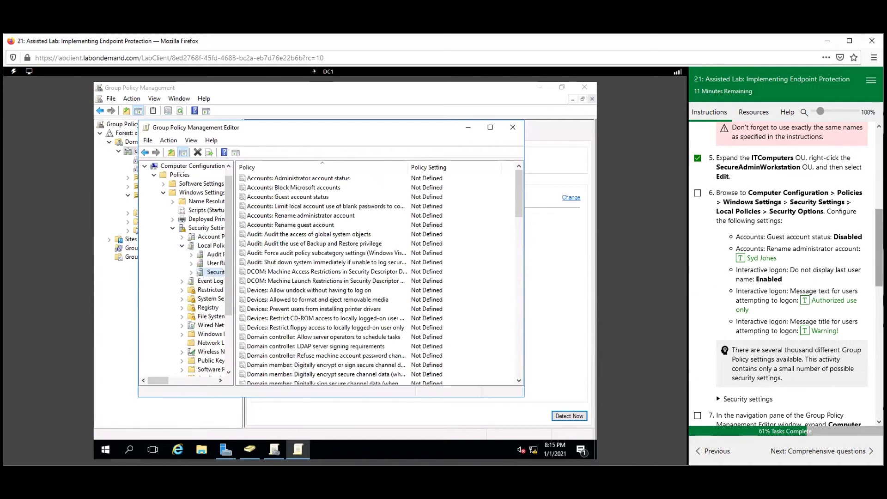
Define the Accounts: Guest account status policy setting as Disabled.
scroll(785, 272, "down", 1)
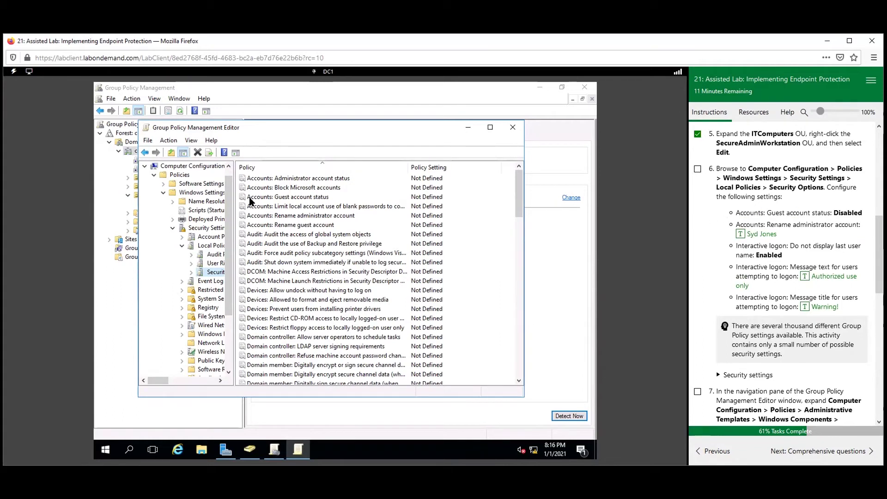
left_click(285, 198)
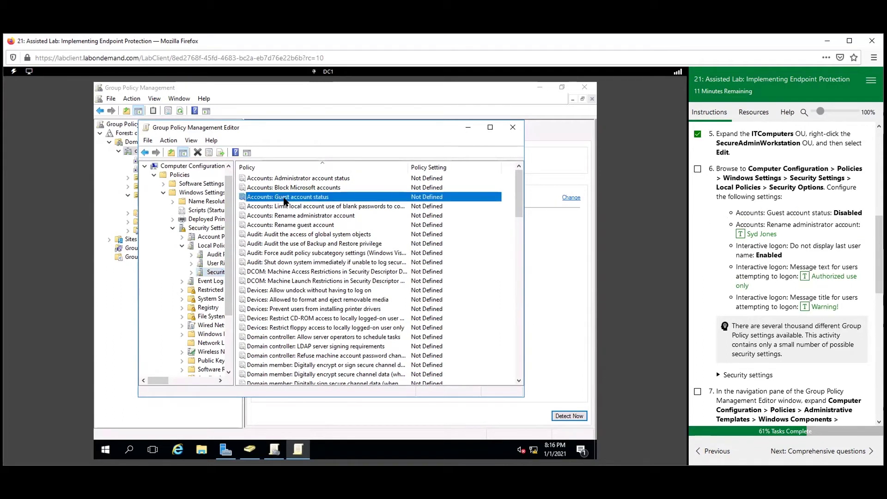
right_click(284, 200)
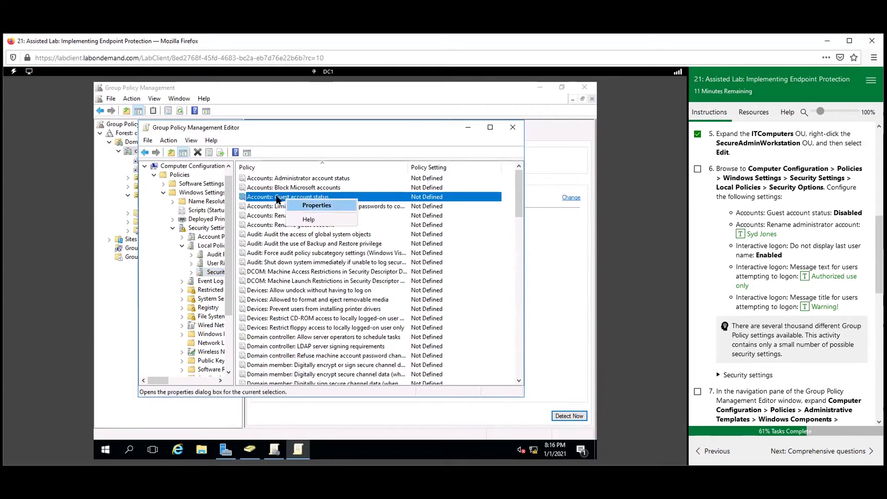
left_click(306, 205)
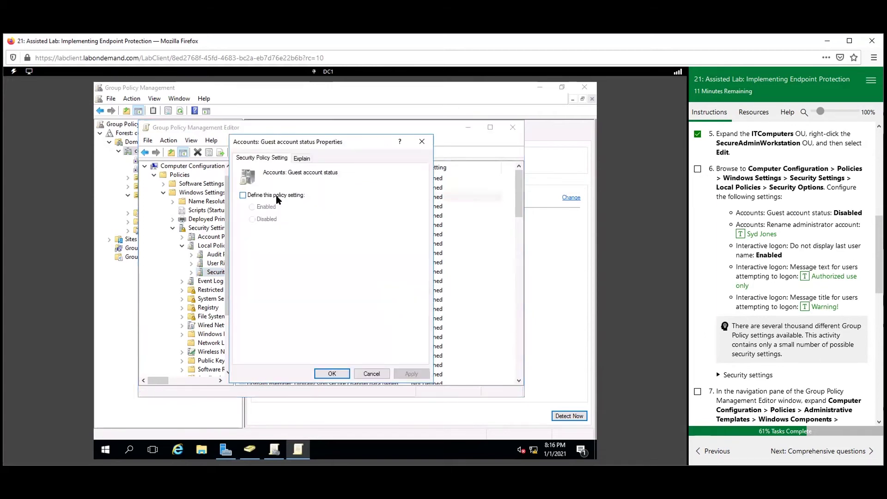
left_click(278, 200)
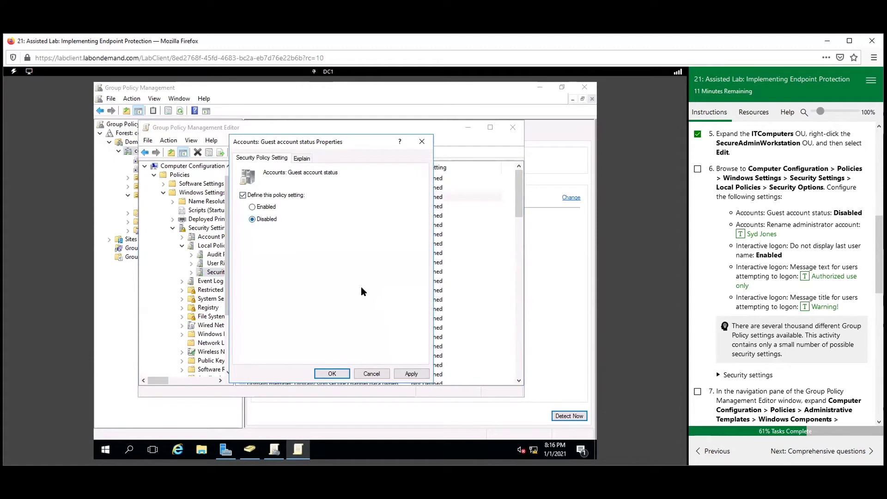
left_click(336, 372)
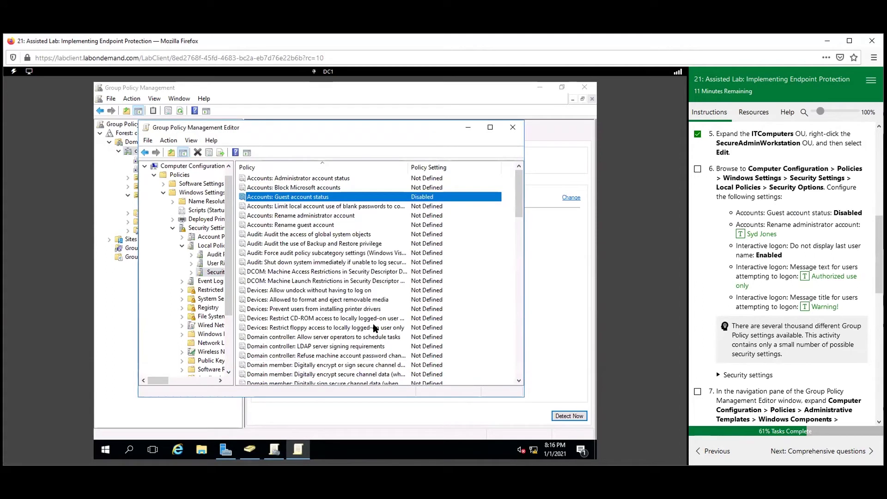
Define the Accounts: Rename administrator account policy setting with the account name supplied in lab task 6.
double_click(304, 216)
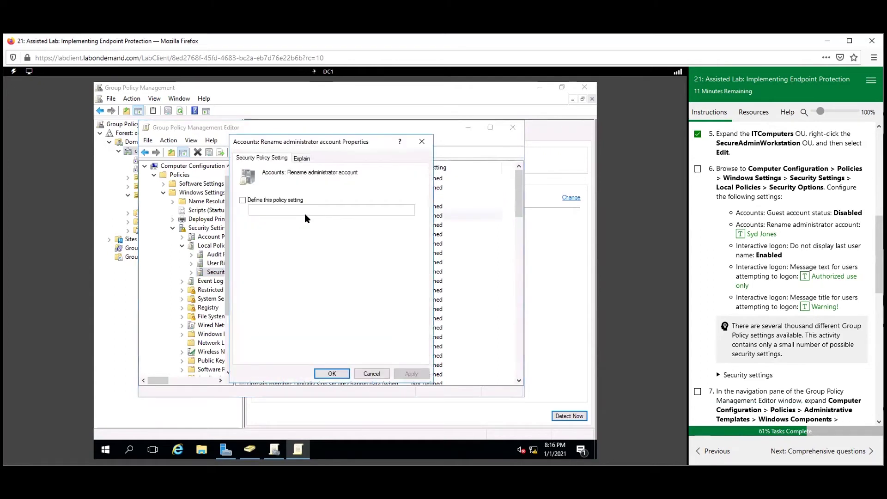
left_click(272, 200)
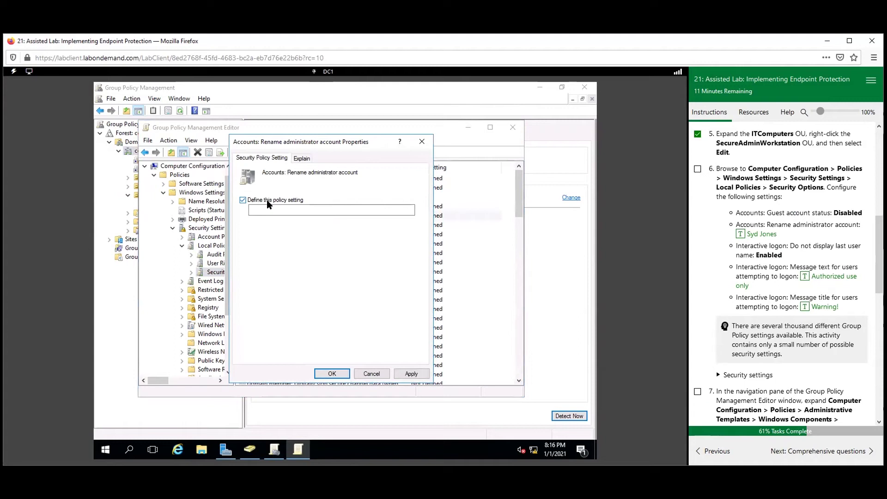
left_click(304, 209)
left_click(744, 237)
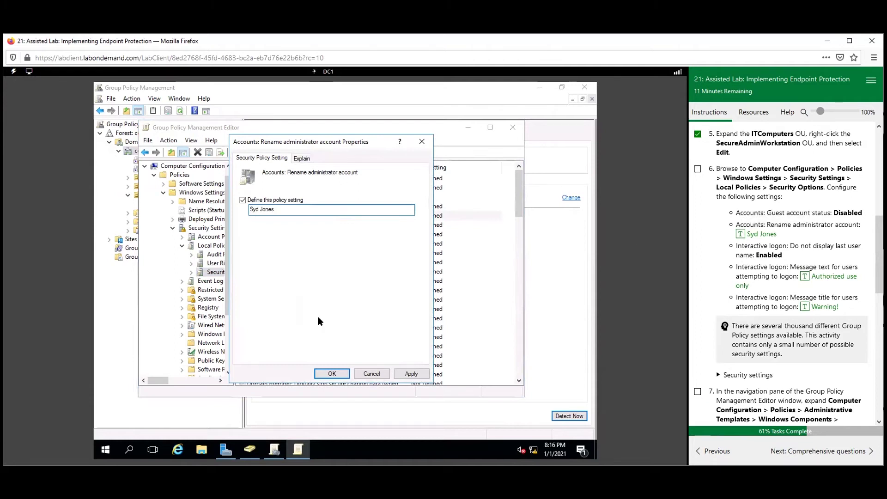
left_click(340, 373)
left_click(329, 375)
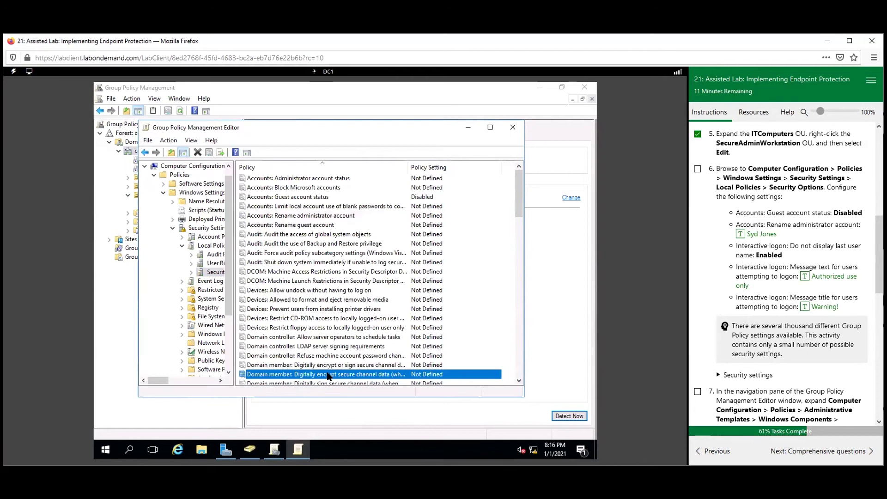
Extend the lab time and define the Interactive logon: Do not display last user name policy setting as Enabled.
scroll(354, 306, "down", 6)
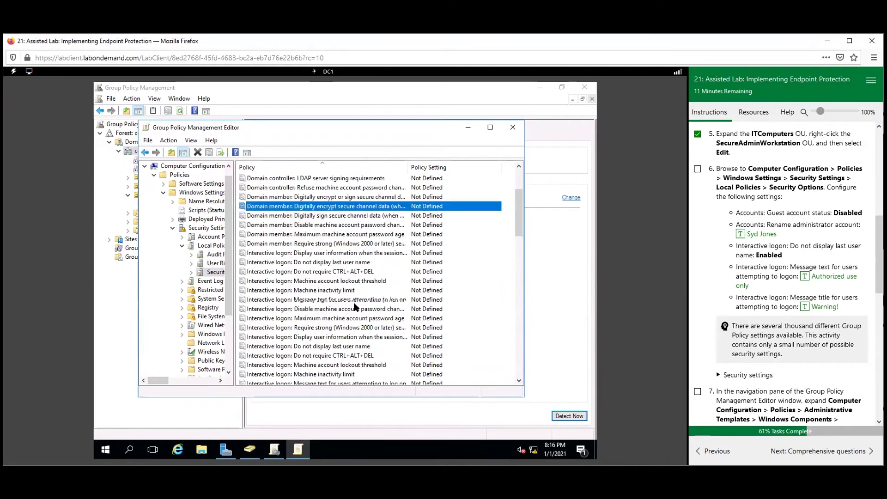
scroll(355, 306, "down", 5)
scroll(355, 306, "up", 4)
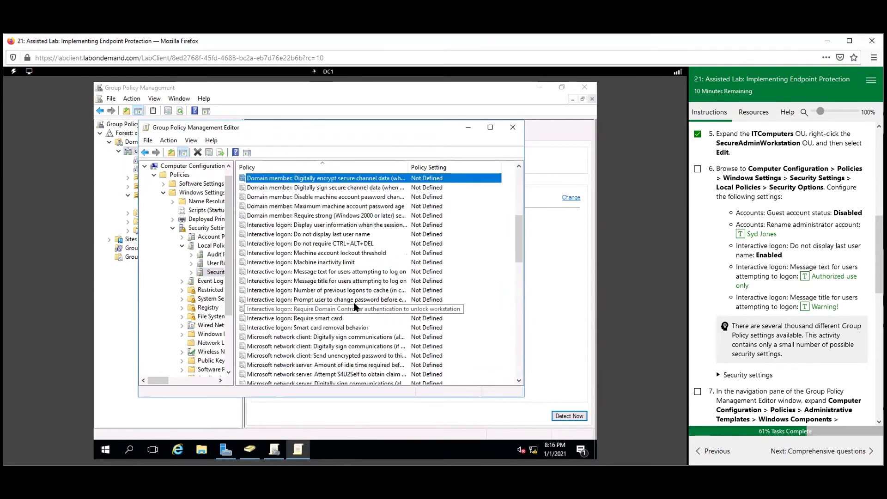
left_click(741, 405)
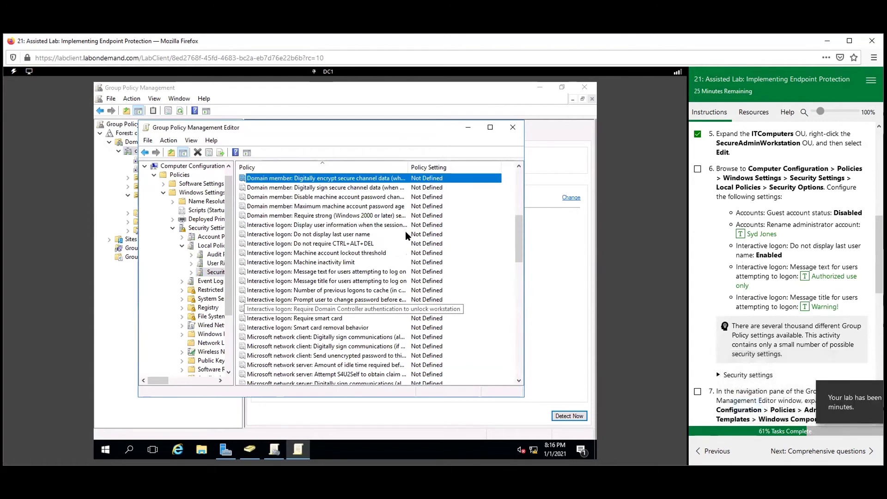
double_click(312, 236)
left_click(276, 208)
left_click(267, 219)
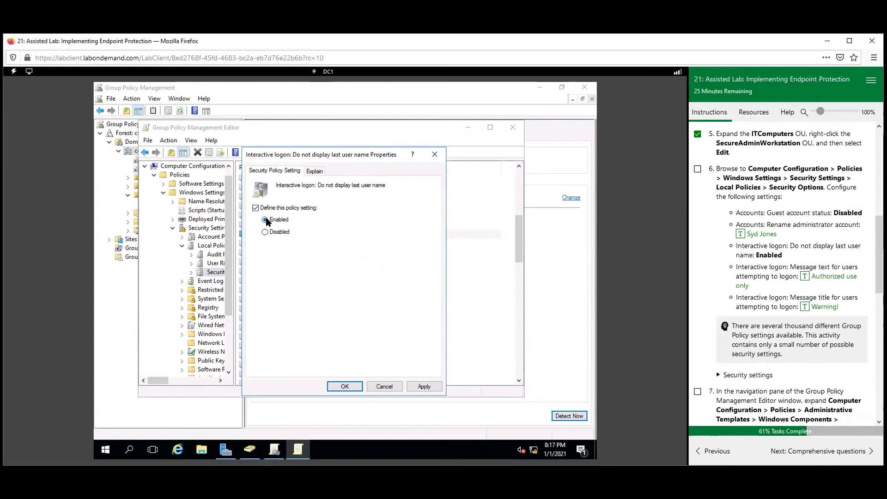
left_click(344, 387)
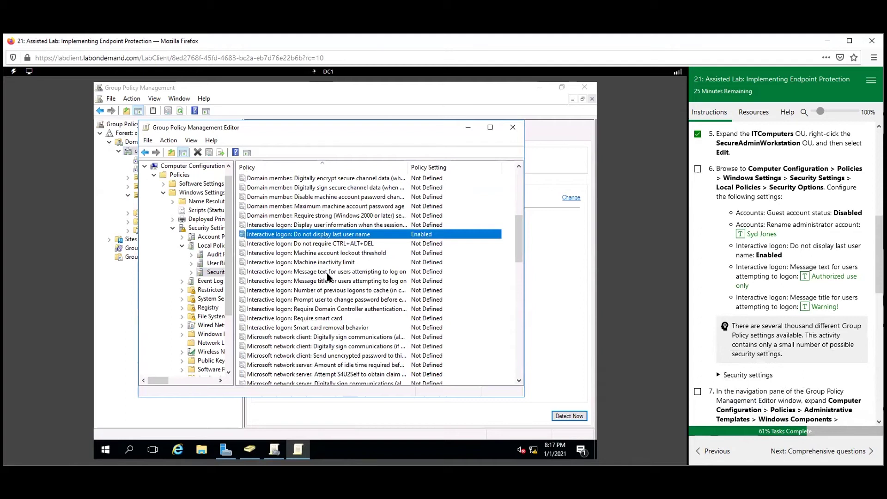
Define the Interactive logon: Message text for users attempting to log on policy setting as "Authorized use only".
double_click(325, 272)
left_click(254, 213)
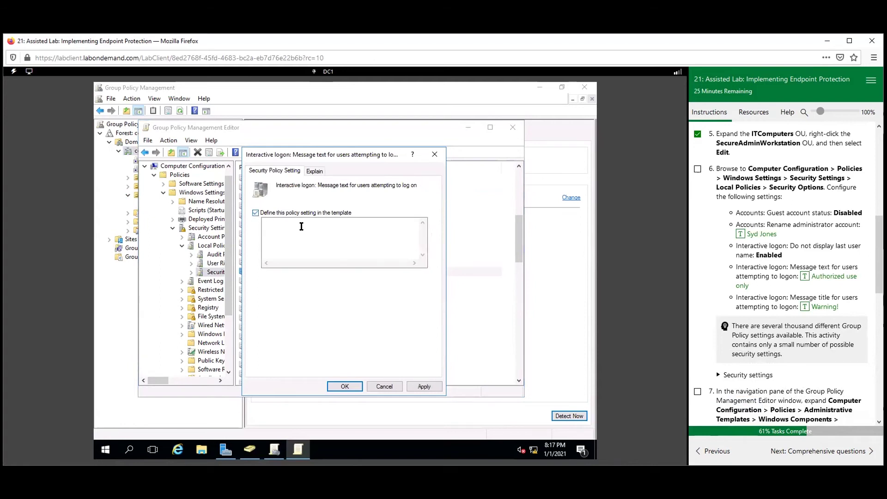
left_click(804, 276)
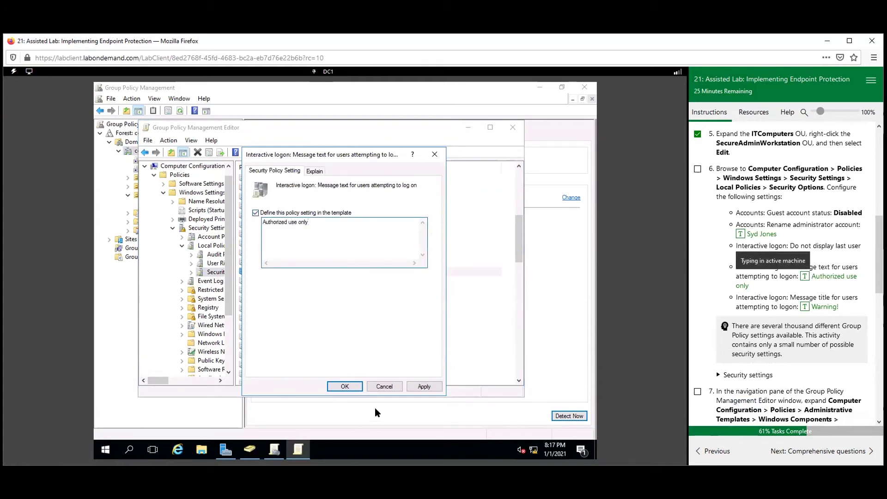
left_click(344, 386)
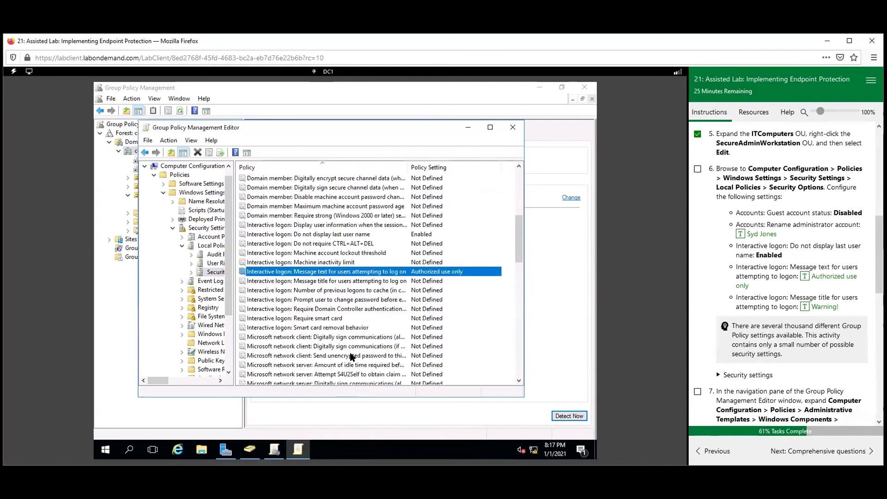
Define the Interactive logon: Message title for users attempting to log on policy setting as "Warning!".
double_click(350, 283)
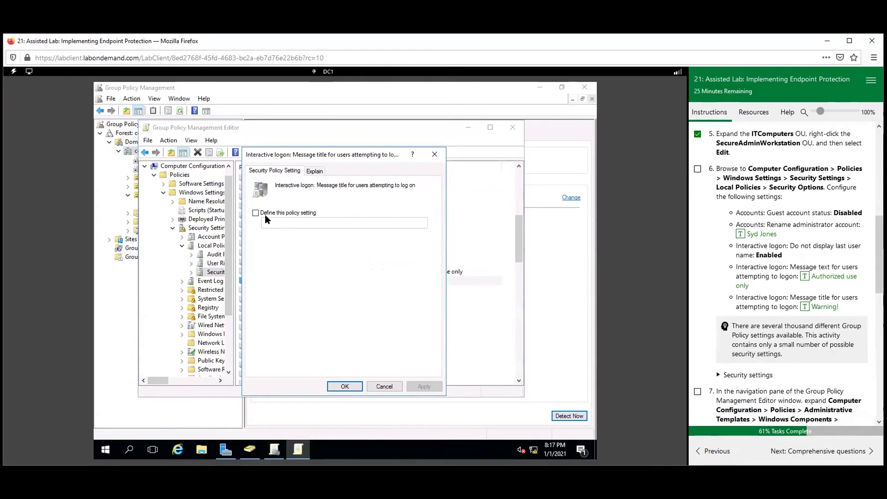
left_click(256, 213)
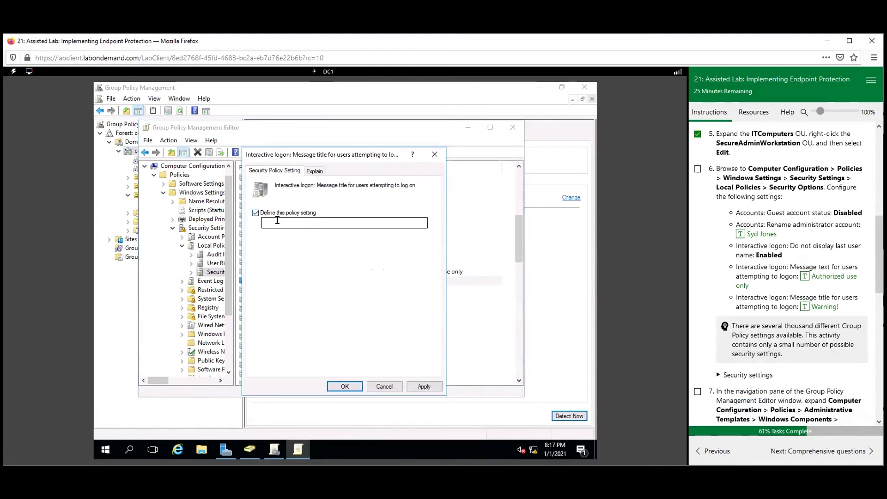
left_click(805, 307)
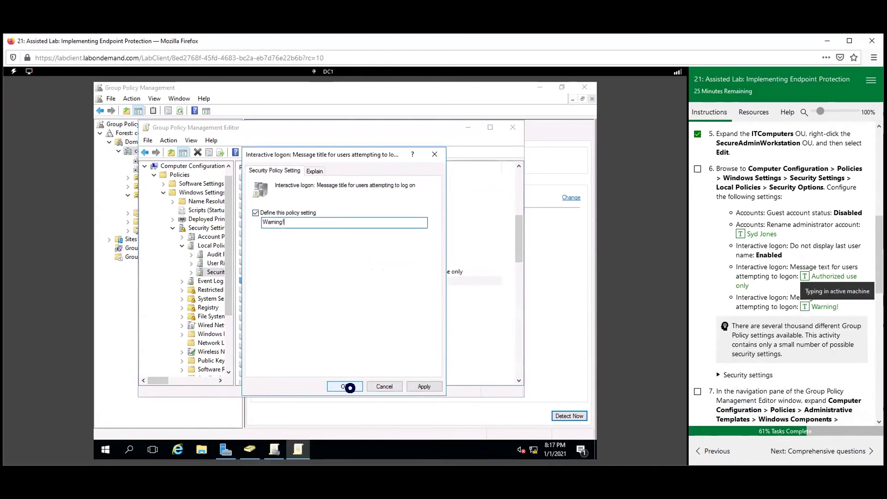
left_click(344, 386)
Browse to Computer Configuration > Policies > Administrative Templates > Windows Components > Windows Defender in the SecureAdminWorkstation policy.
scroll(815, 372, "down", 3)
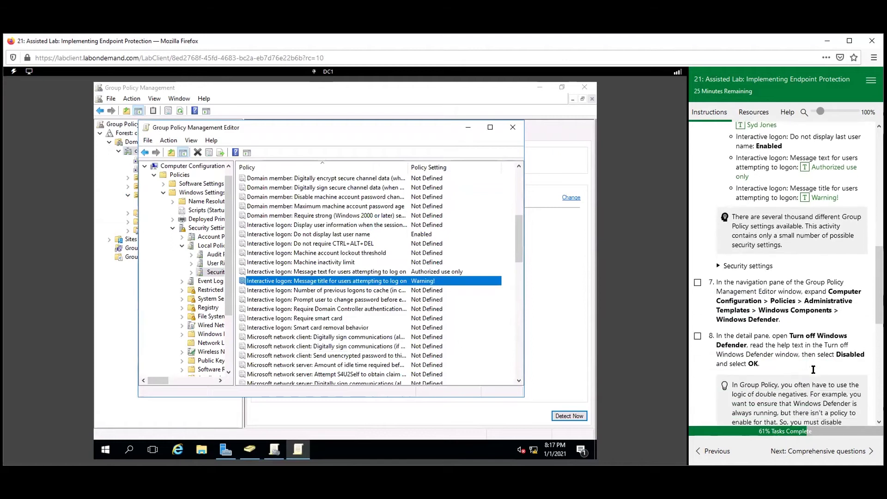
scroll(777, 374, "down", 3)
scroll(778, 375, "down", 2)
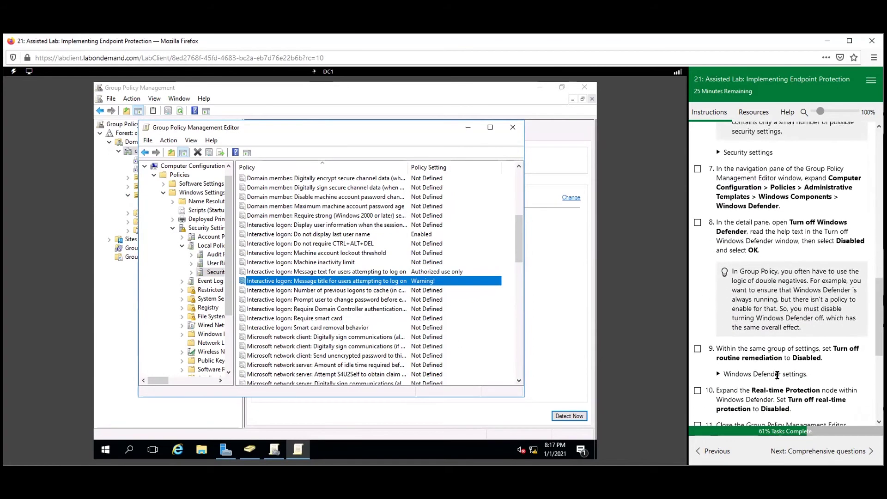
scroll(777, 375, "up", 5)
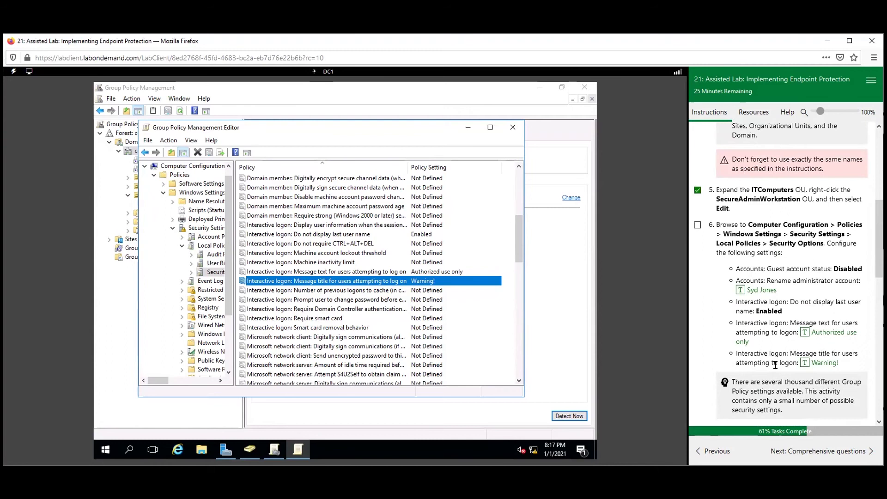
scroll(704, 200, "down", 5)
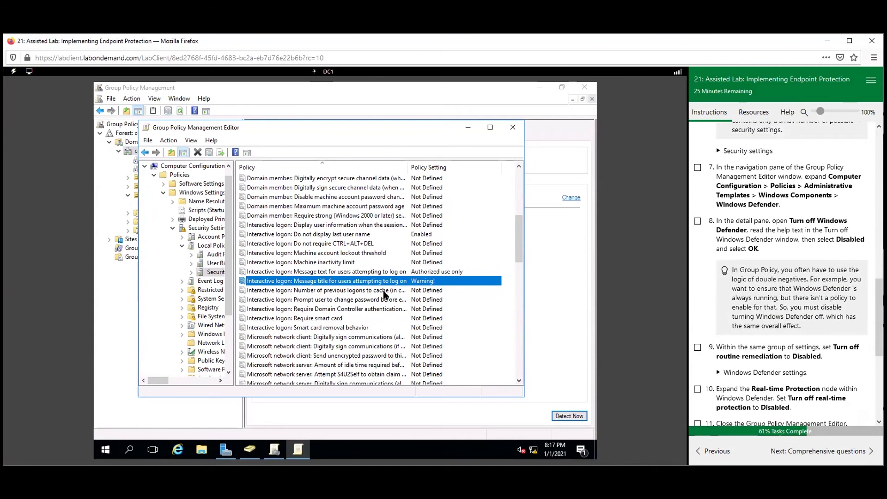
left_click(174, 226)
left_click(171, 228)
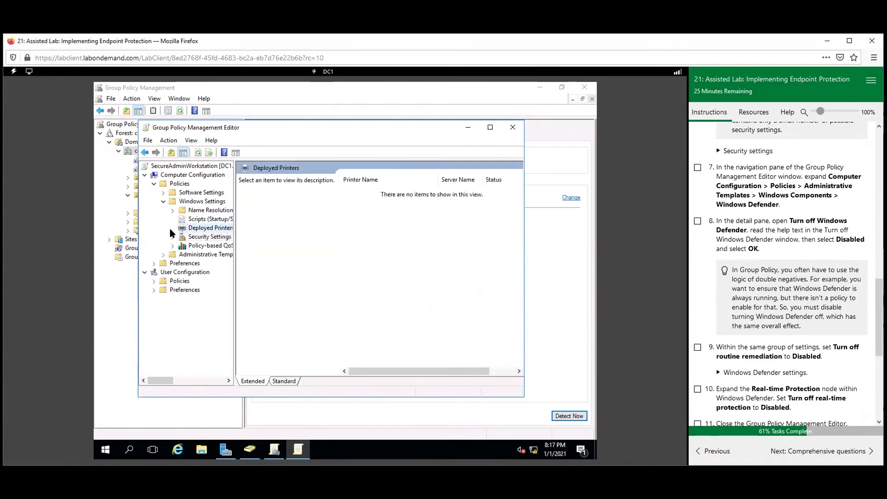
left_click(165, 202)
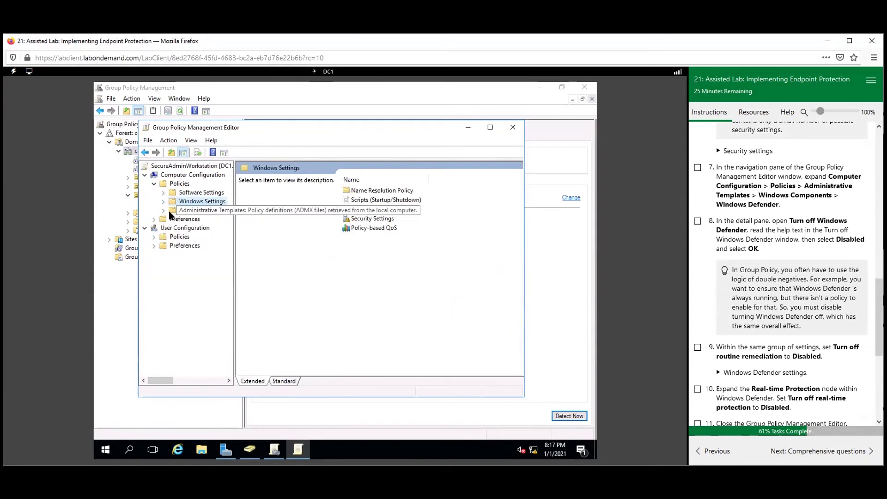
left_click(162, 211)
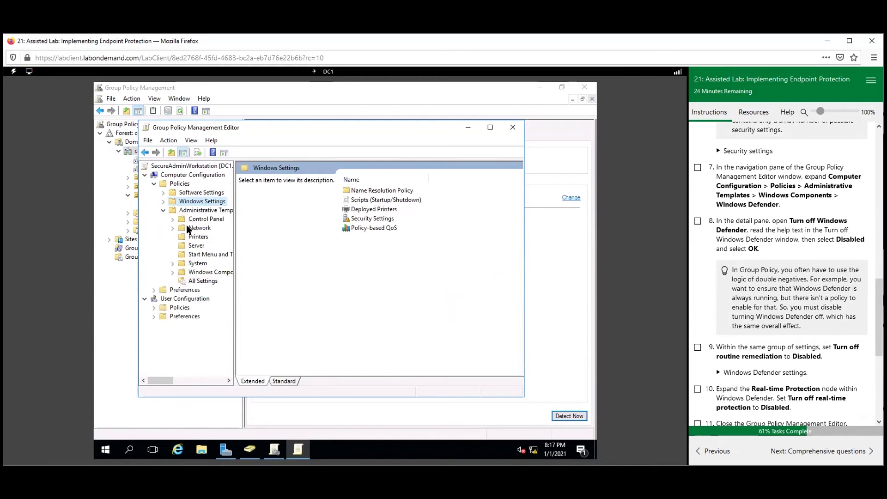
left_click(172, 271)
scroll(212, 290, "down", 5)
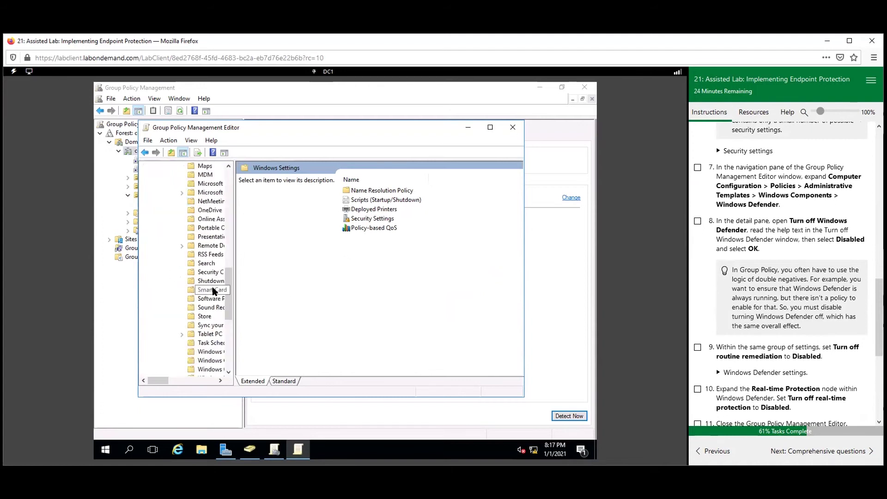
scroll(212, 290, "down", 8)
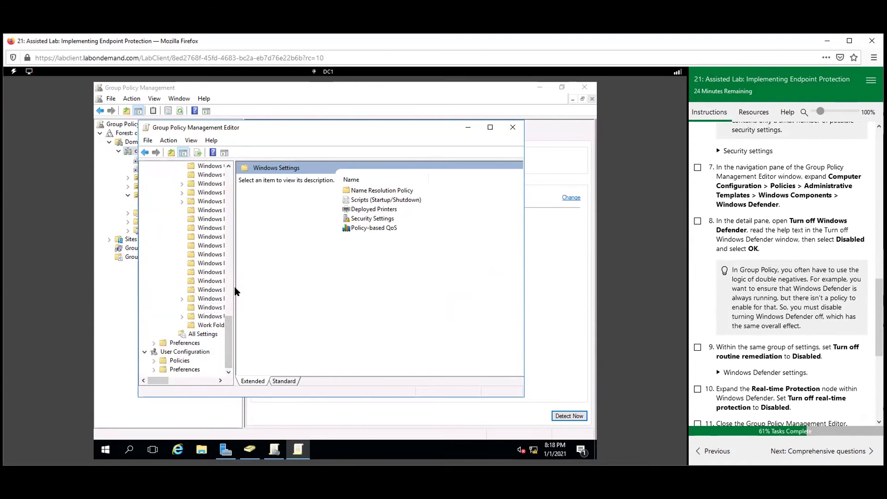
left_click_drag(233, 281, 275, 287)
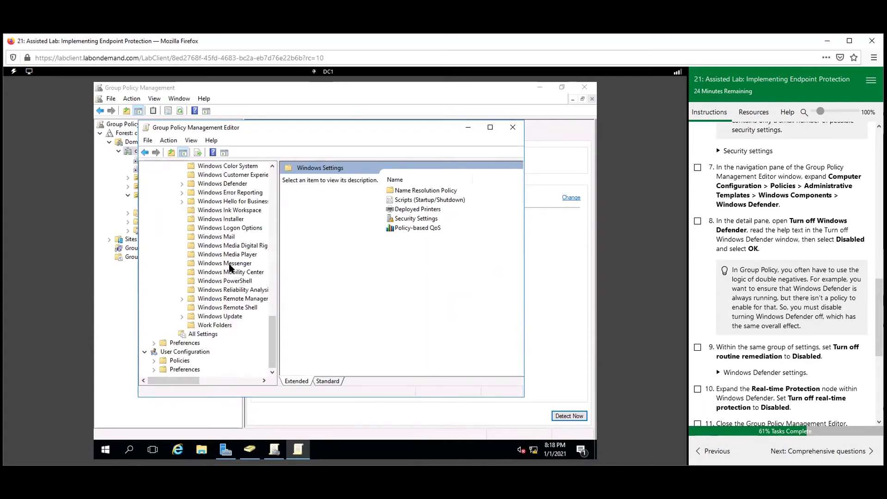
scroll(230, 273, "up", 3)
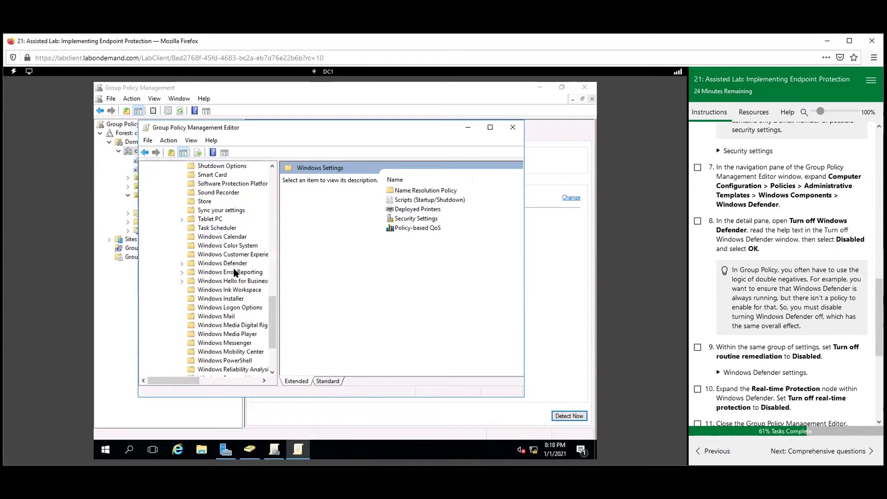
left_click(236, 263)
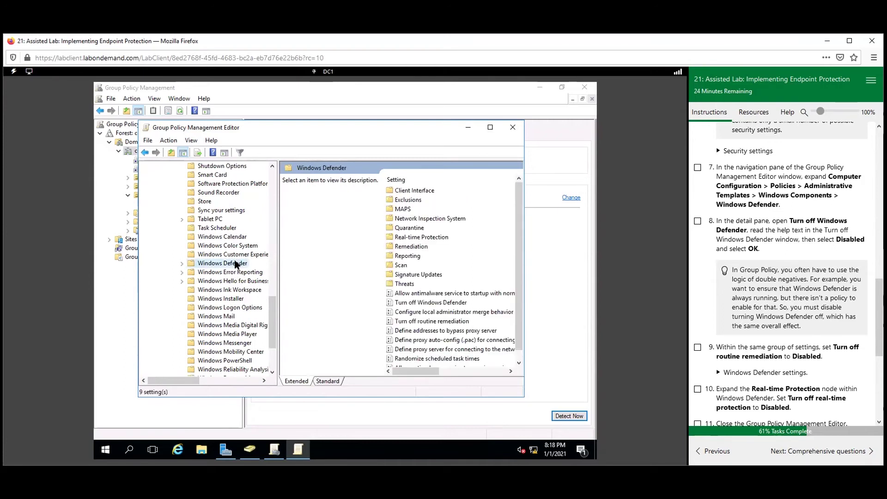
Set the Turn off Windows Defender policy to Disabled after reading its help text, and mark lab tasks 7 and 8 as complete.
left_click(418, 302)
double_click(417, 303)
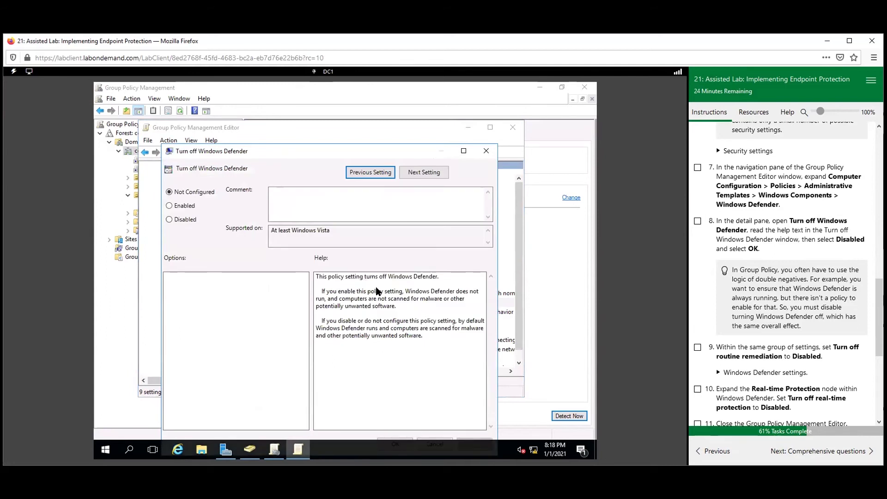
left_click(170, 219)
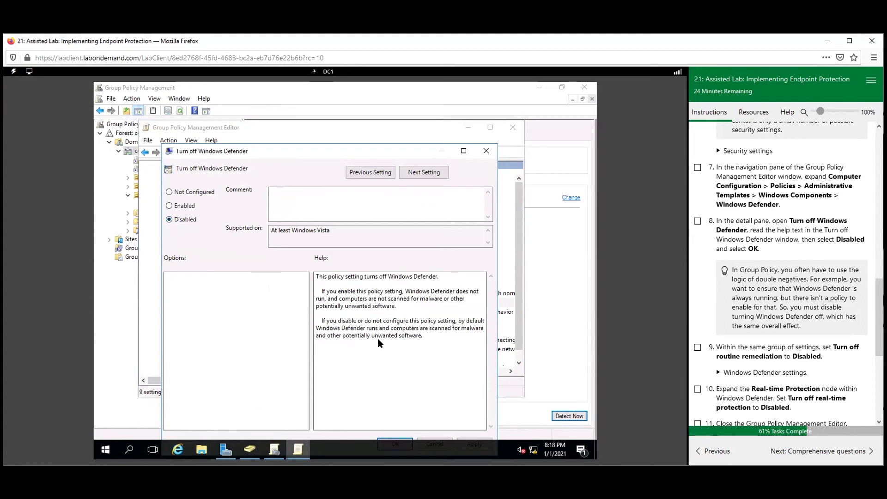
left_click_drag(333, 321, 422, 343)
left_click(423, 337)
left_click(395, 443)
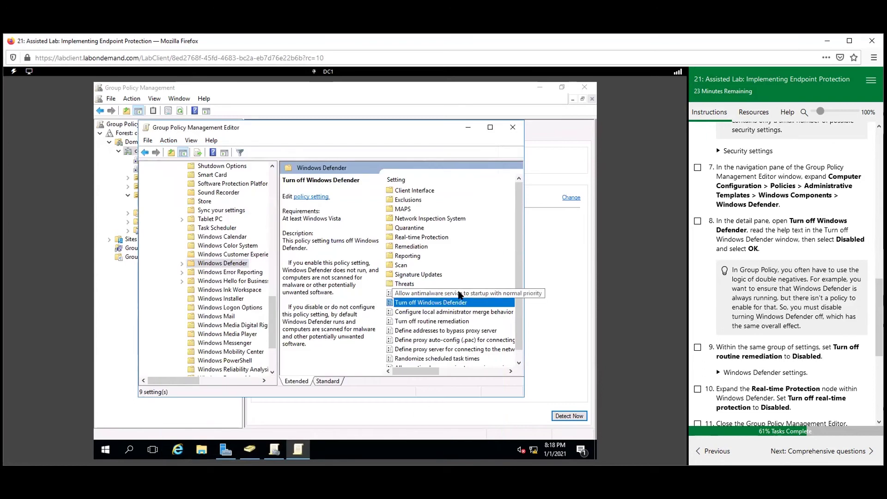
left_click(697, 221)
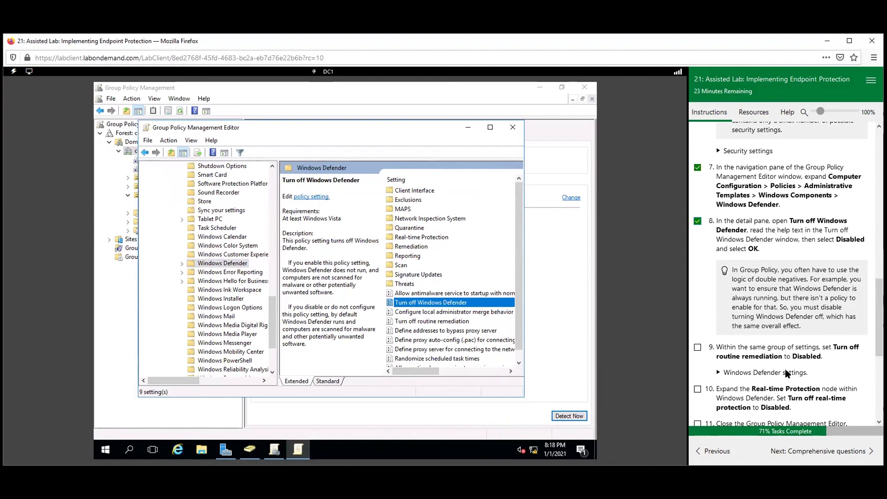
Set the Turn off routine remediation policy to Disabled and mark lab task 9 as complete.
double_click(432, 322)
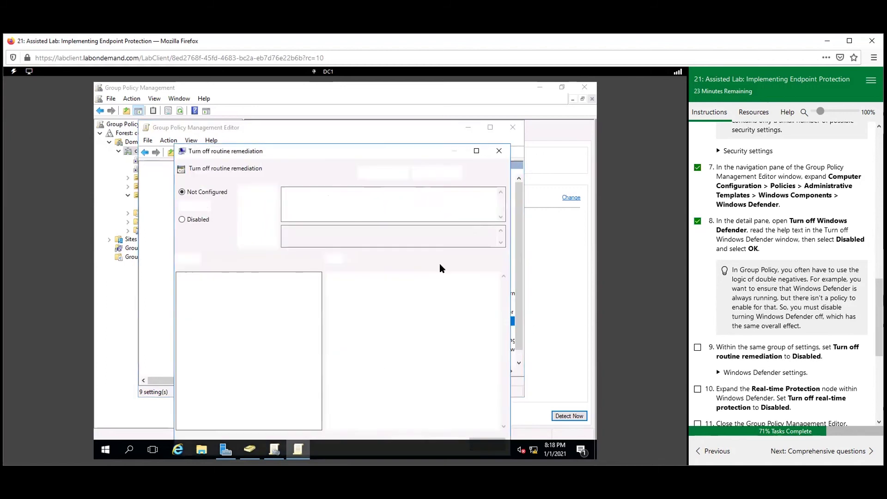
left_click_drag(391, 149, 386, 114)
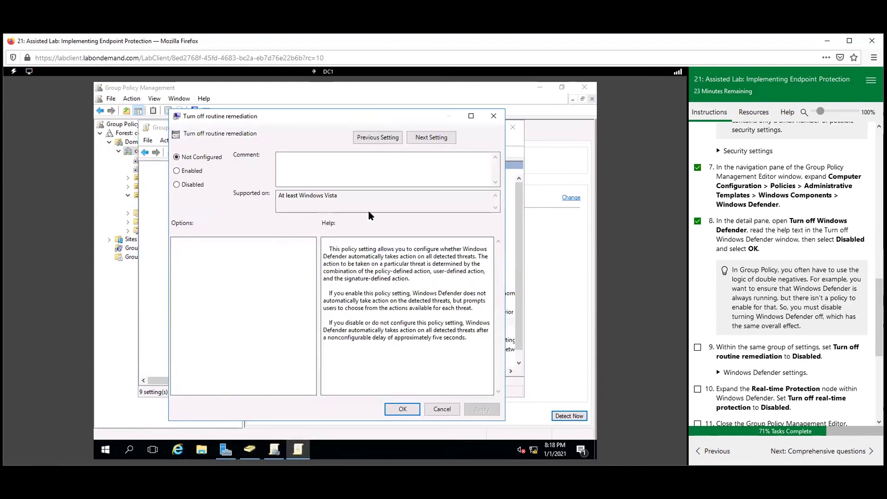
left_click(174, 184)
left_click(398, 409)
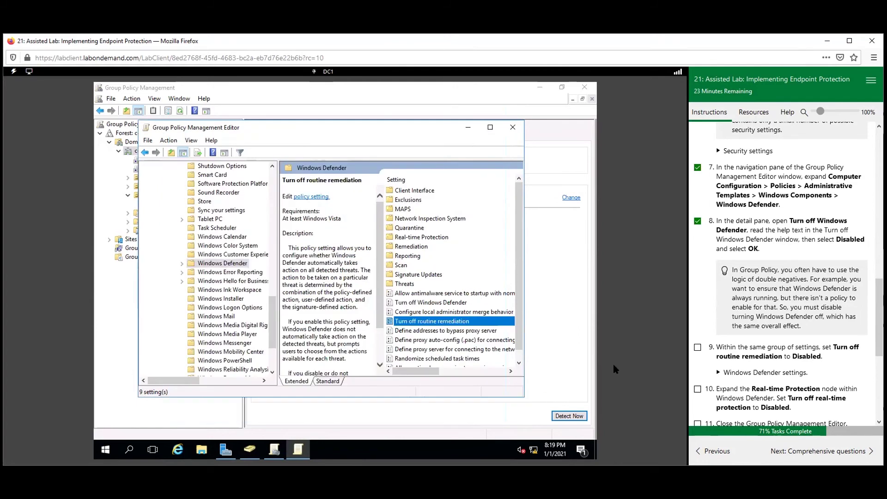
left_click(698, 348)
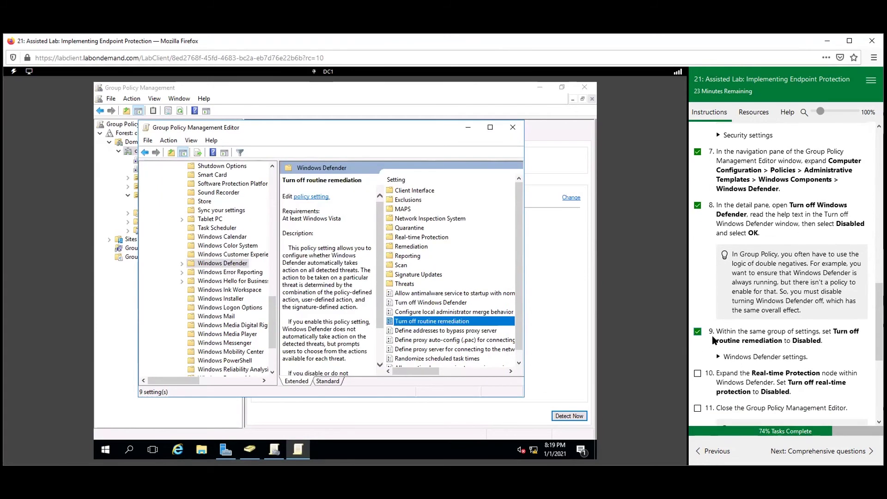
Set the Turn off real-time protection policy to Disabled in the Real-time Protection node of Windows Defender.
scroll(456, 321, "down", 1)
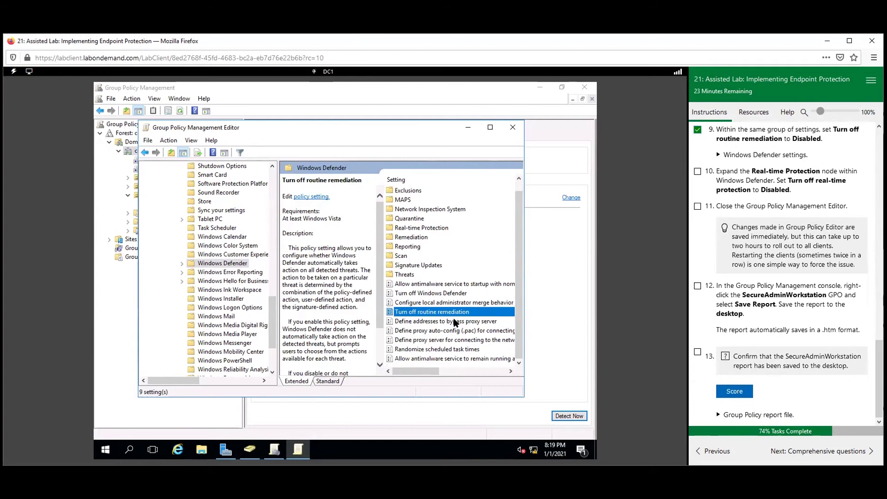
double_click(435, 229)
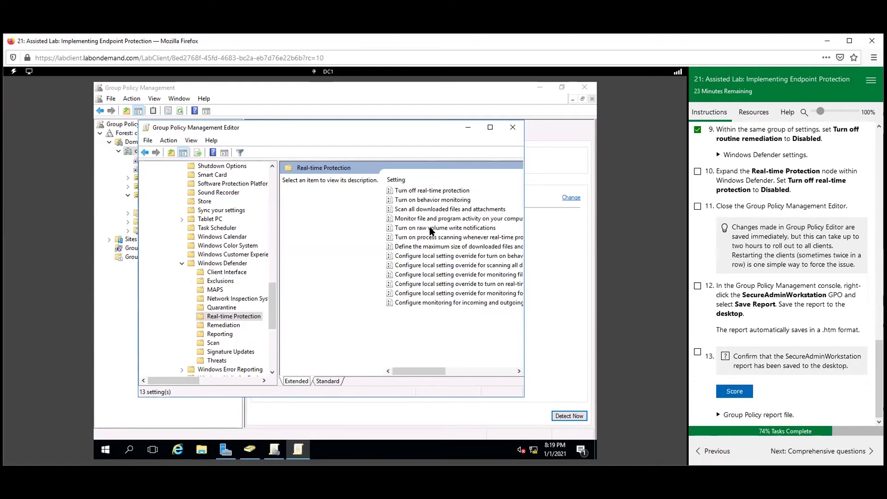
double_click(439, 191)
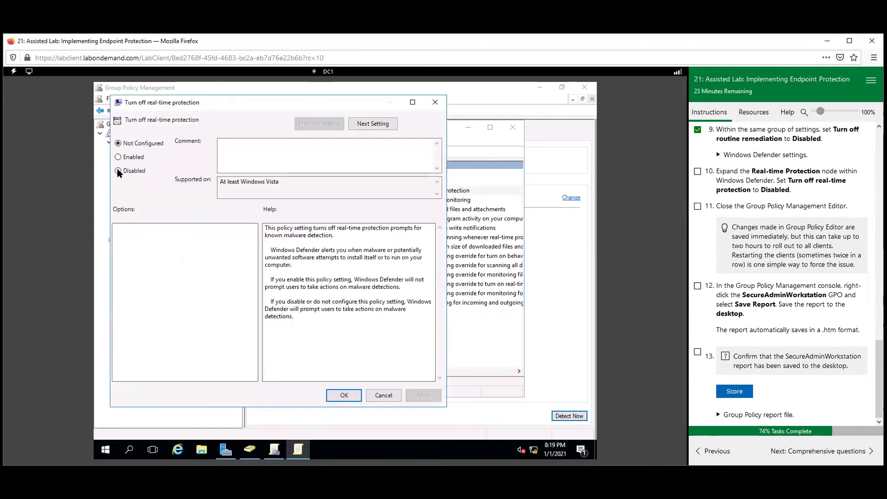
left_click(118, 170)
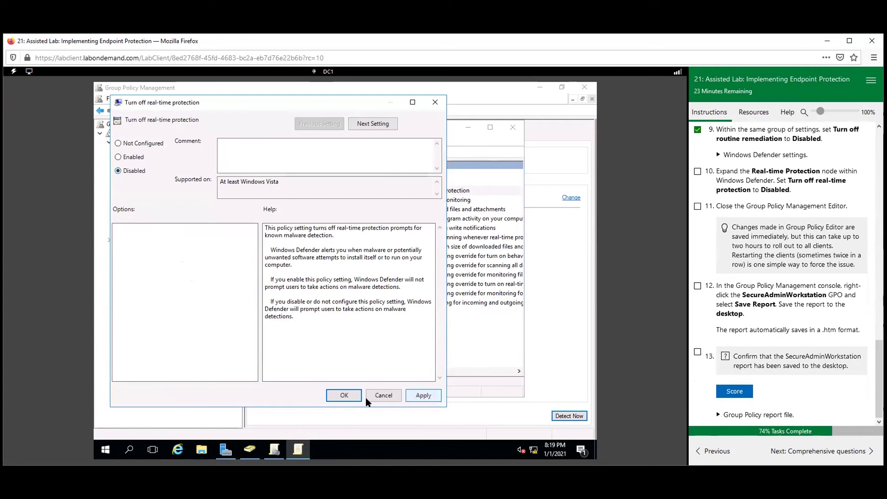
left_click(345, 396)
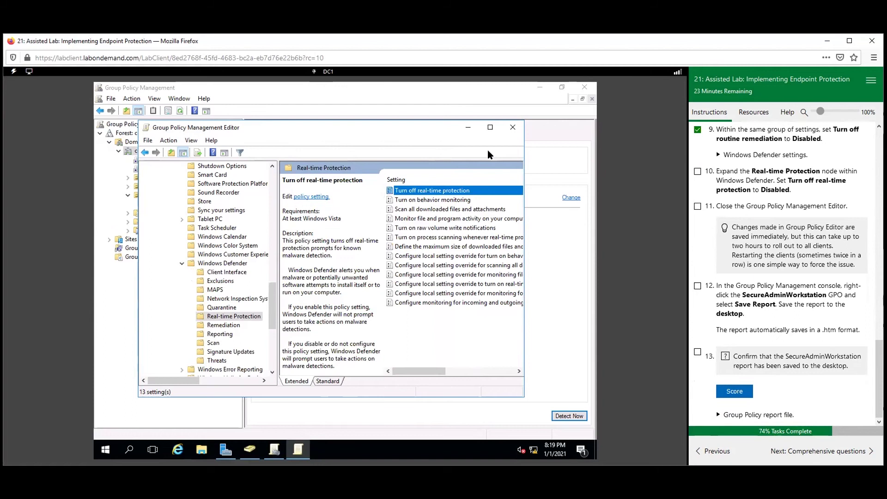
Mark lab tasks 10 and 11 as complete and close the Group Policy Management Editor, accepting the open Rename administrator account properties.
left_click(697, 207)
left_click(516, 129)
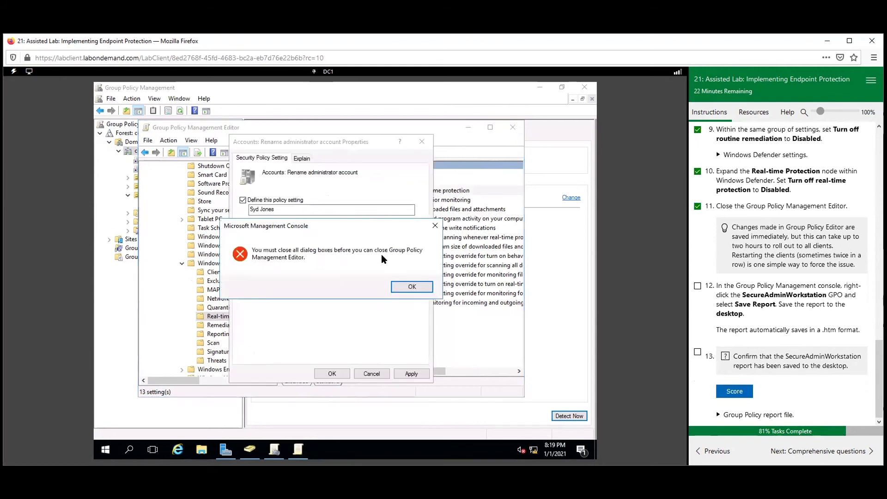
left_click(435, 226)
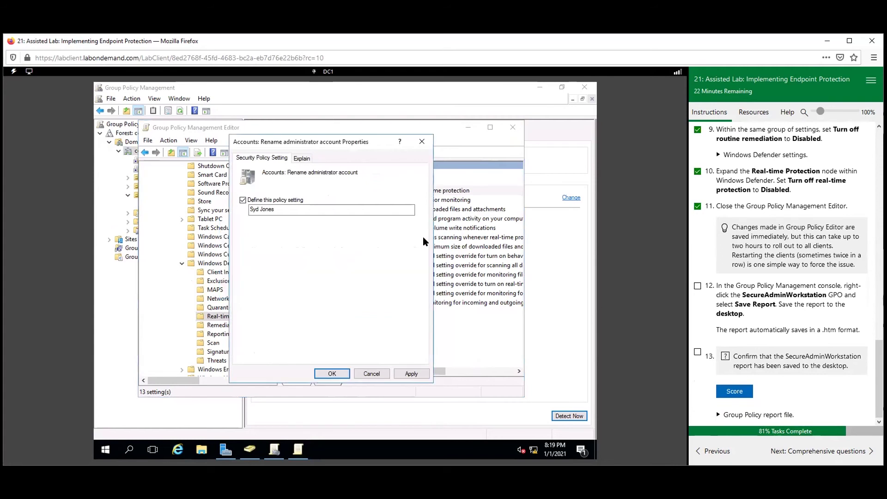
left_click(332, 373)
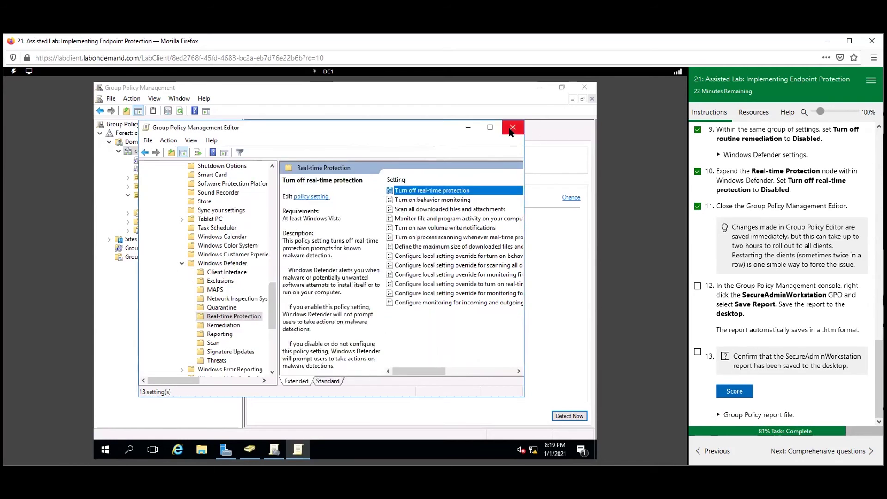
left_click(512, 128)
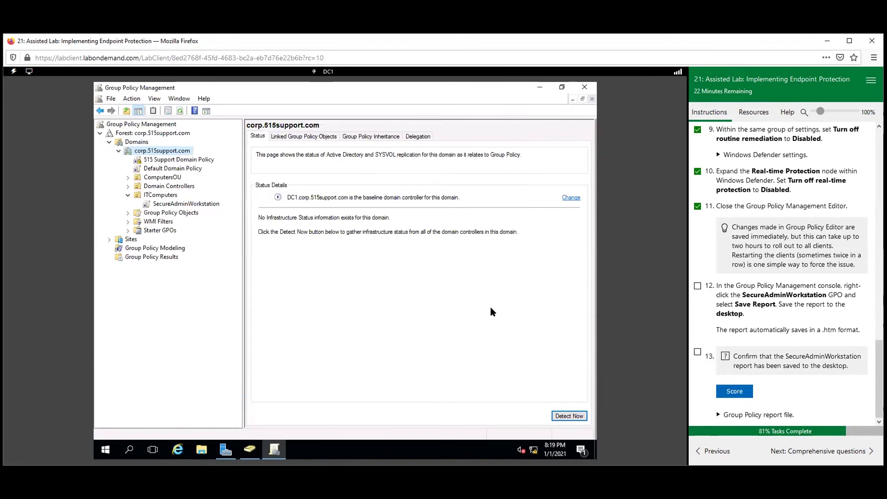
Save the SecureAdminWorkstation GPO report to the desktop as an HTML file and score the lab's report check.
left_click(192, 205)
left_click(192, 205)
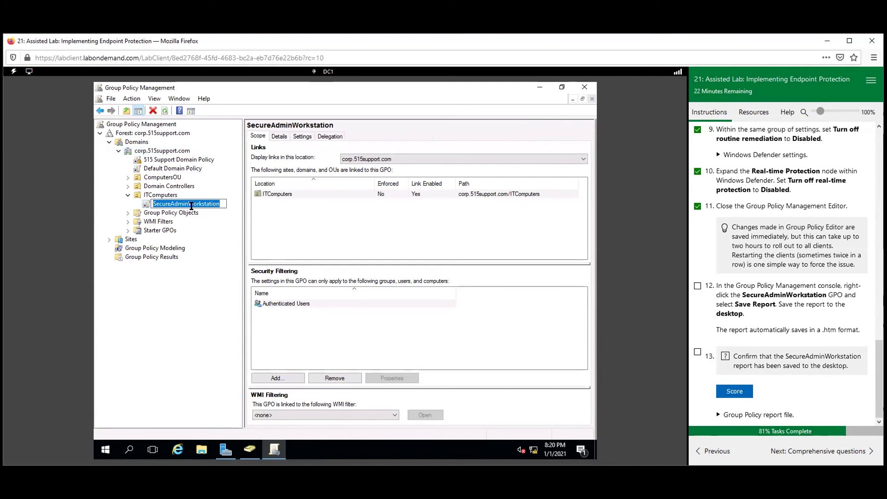
left_click(198, 296)
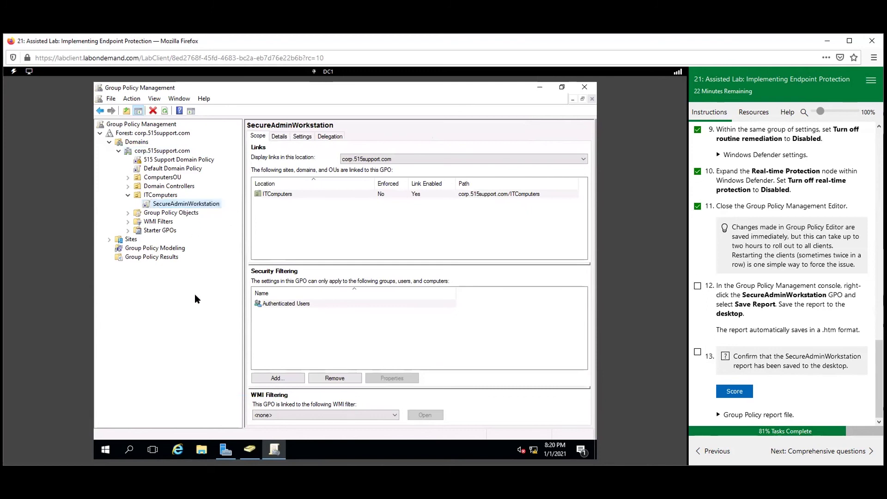
right_click(178, 205)
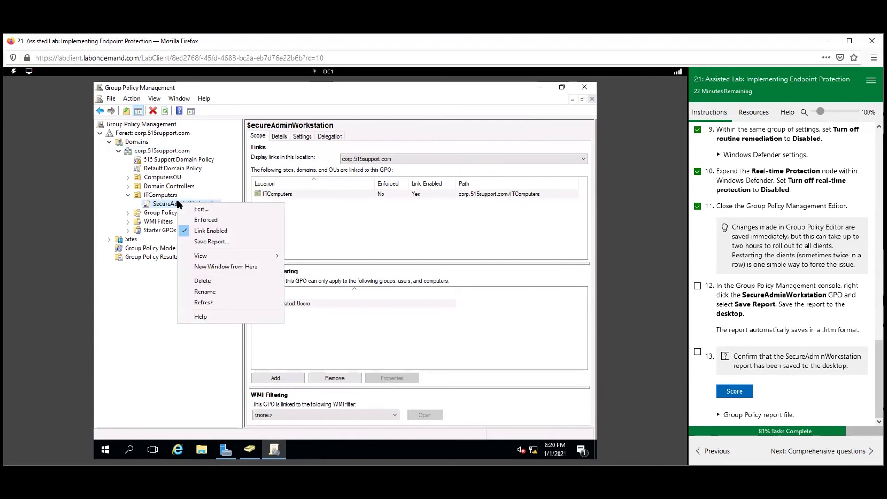
left_click(212, 242)
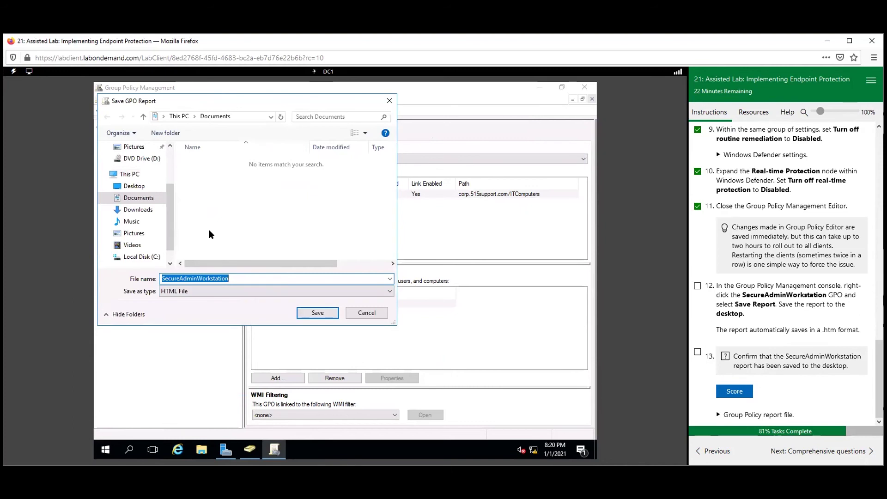
left_click(139, 186)
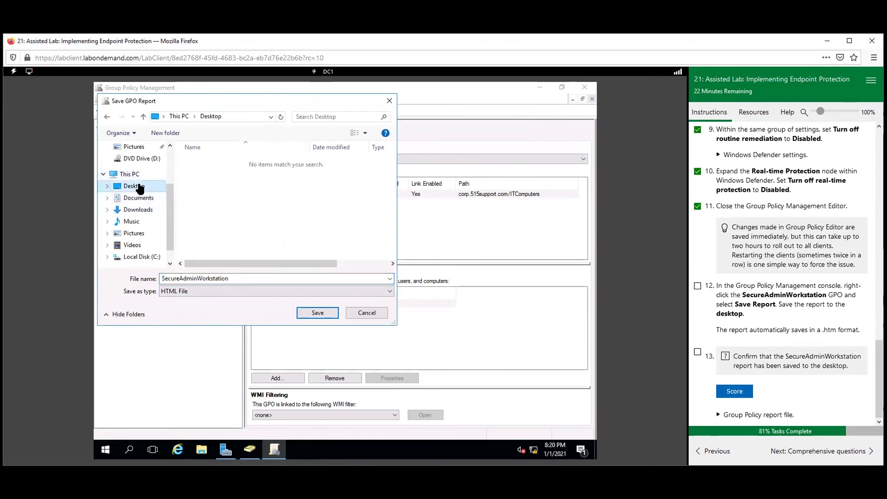
left_click(300, 312)
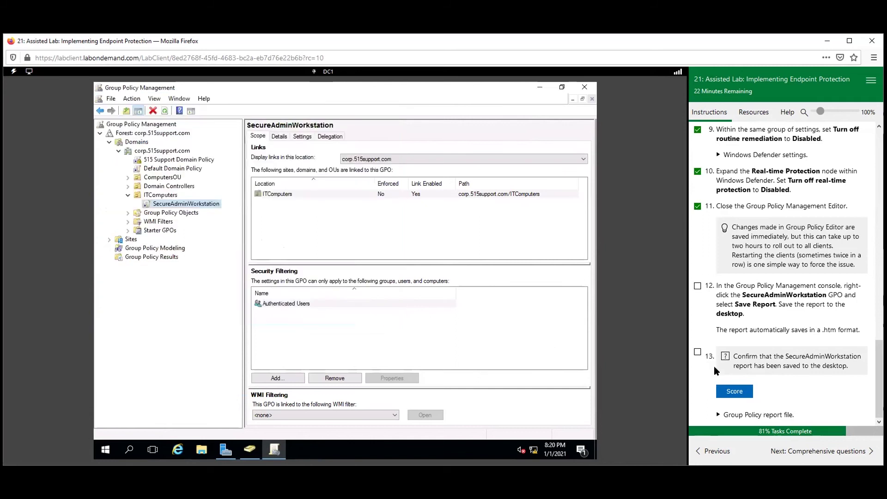
left_click(744, 392)
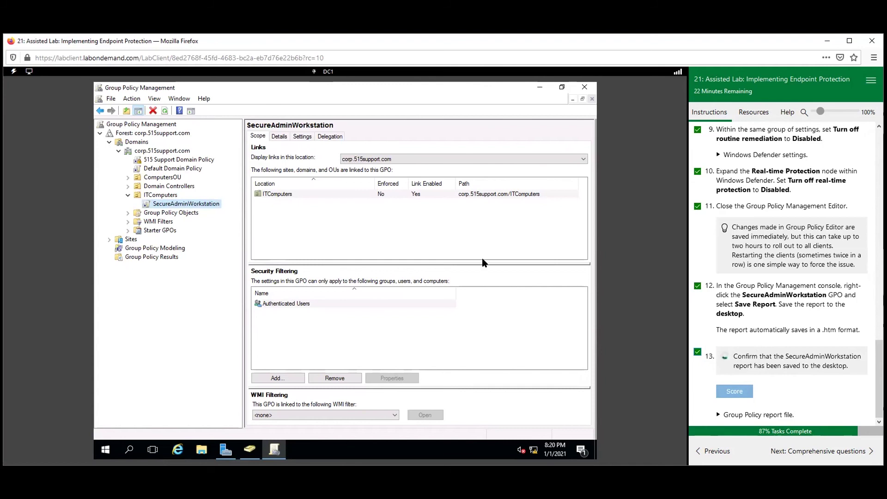
scroll(775, 384, "down", 1)
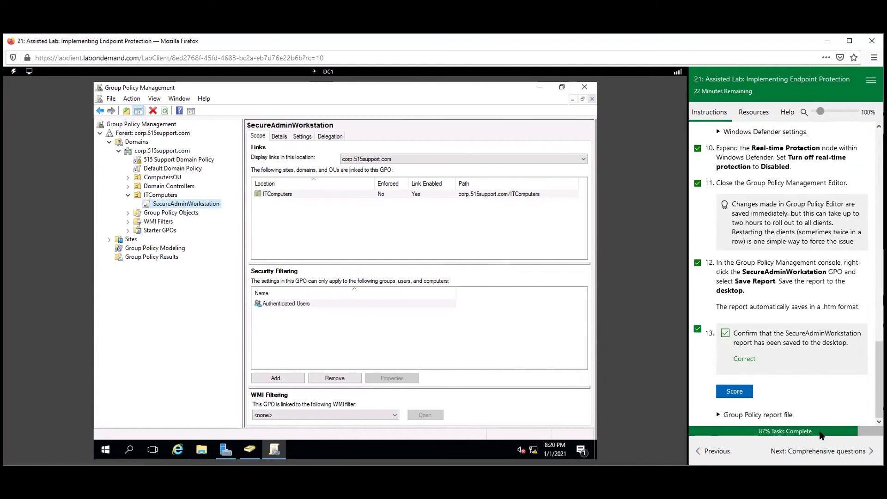
Go to the comprehensive questions, answer True to question 1 about the Default Domain Policy GPO, and score it.
left_click(822, 447)
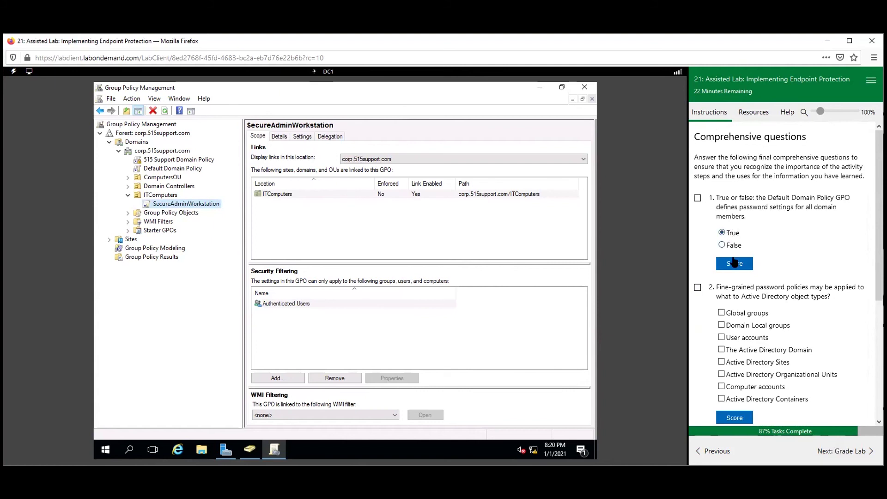
left_click(722, 244)
left_click(722, 232)
left_click(735, 264)
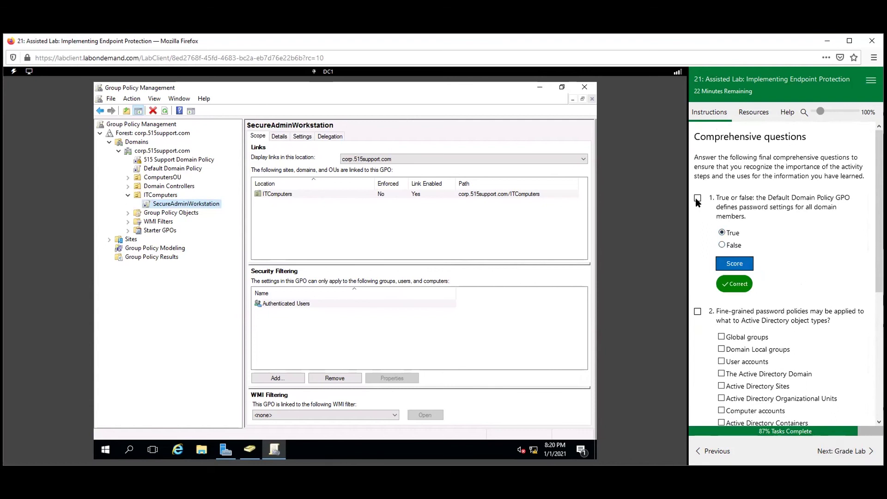
Answer question 2 on fine-grained password policies with Global groups and User accounts, score it, and mark it complete.
scroll(753, 261, "down", 4)
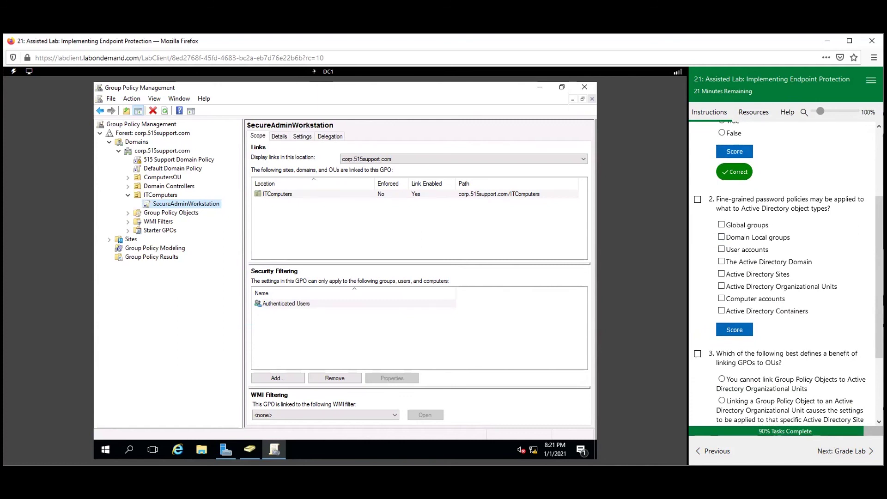
left_click(745, 224)
left_click(746, 250)
left_click(738, 330)
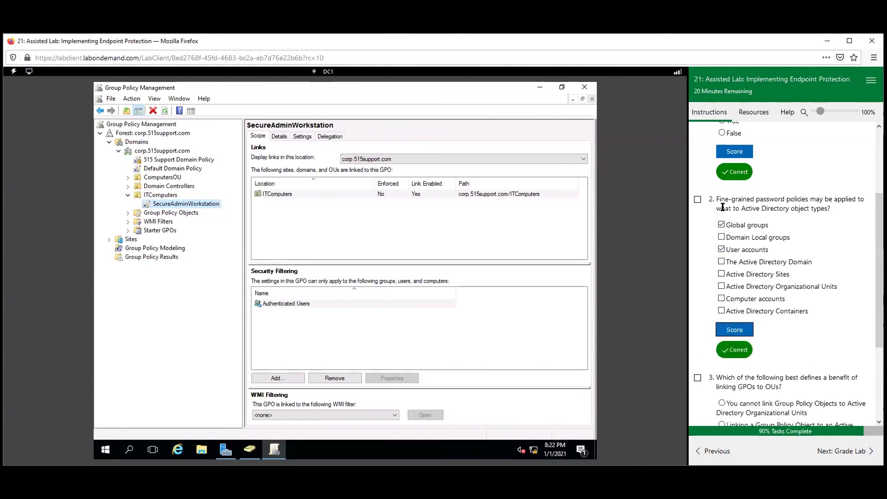
left_click(698, 198)
Answer question 3 with the option that linking a GPO to an OU lets administrators tailor settings for its users and computers, and score it.
scroll(793, 273, "down", 1)
scroll(794, 278, "down", 1)
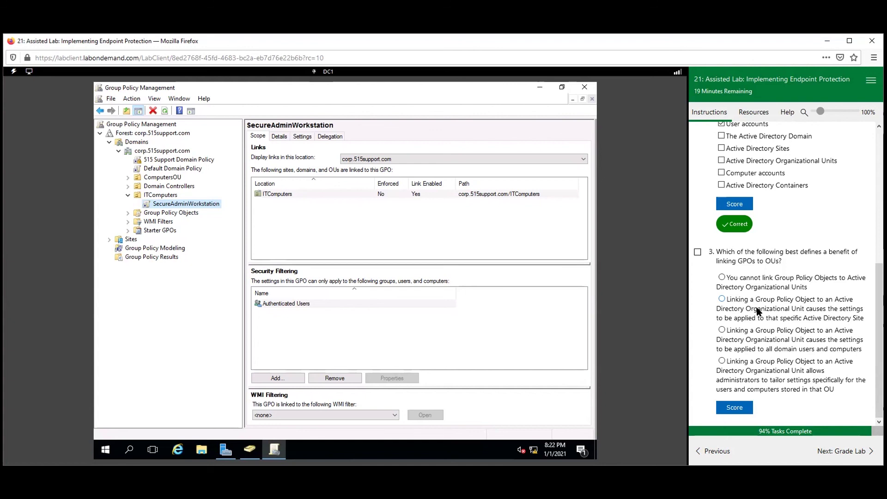
left_click(771, 376)
left_click(727, 409)
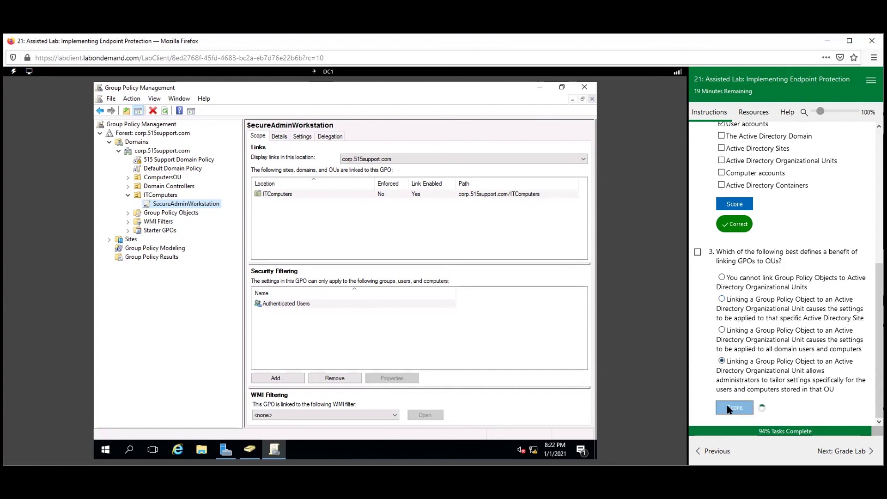
scroll(810, 407, "down", 1)
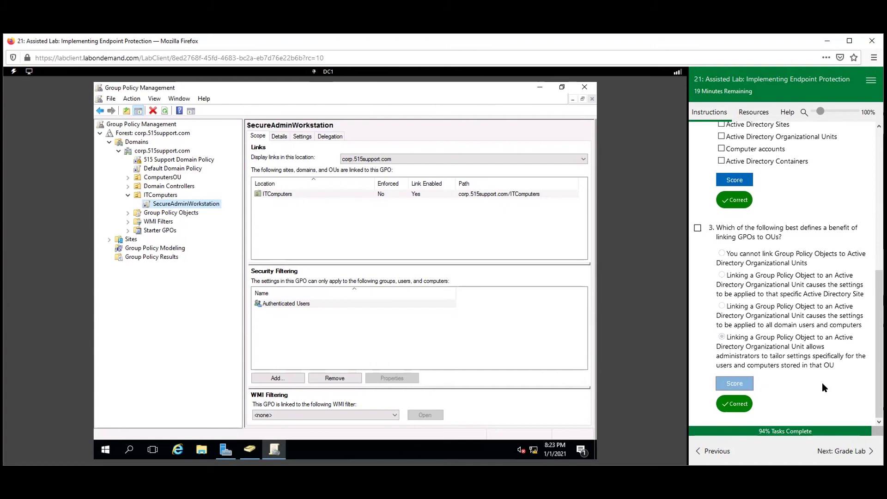
Review the earlier lab instruction pages for unfinished tasks and return to the comprehensive questions.
left_click(713, 451)
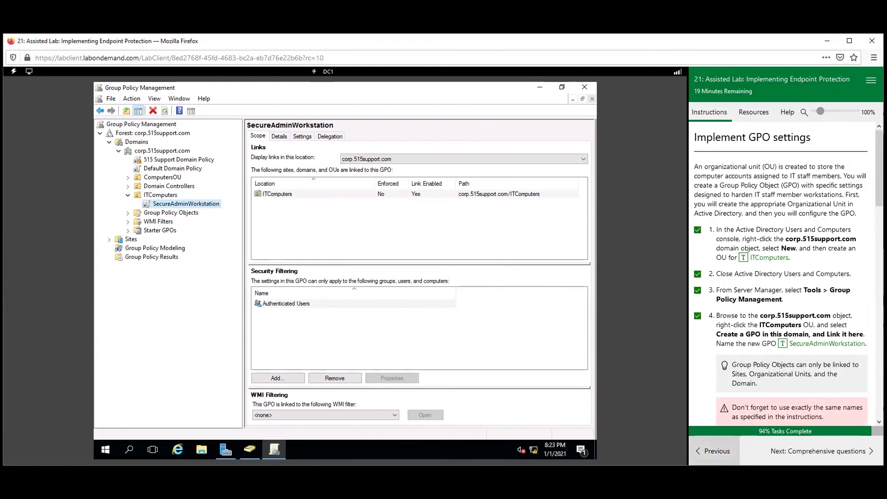
left_click(713, 450)
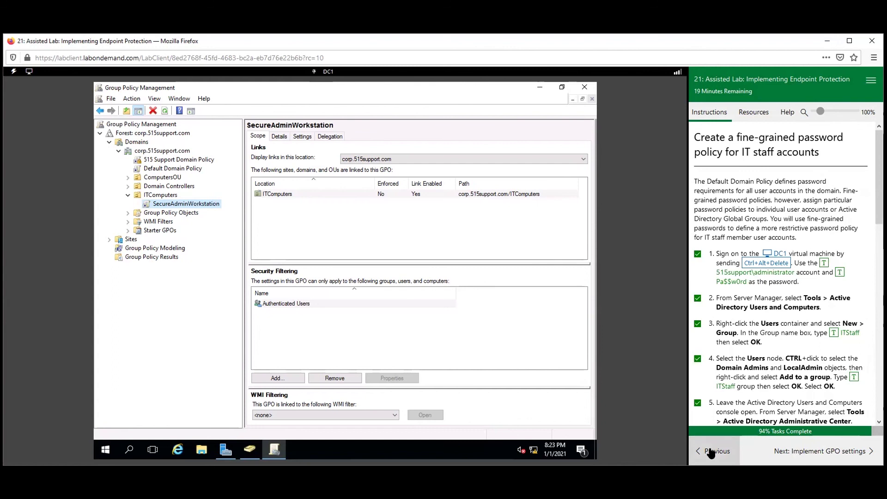
left_click(711, 450)
left_click(822, 451)
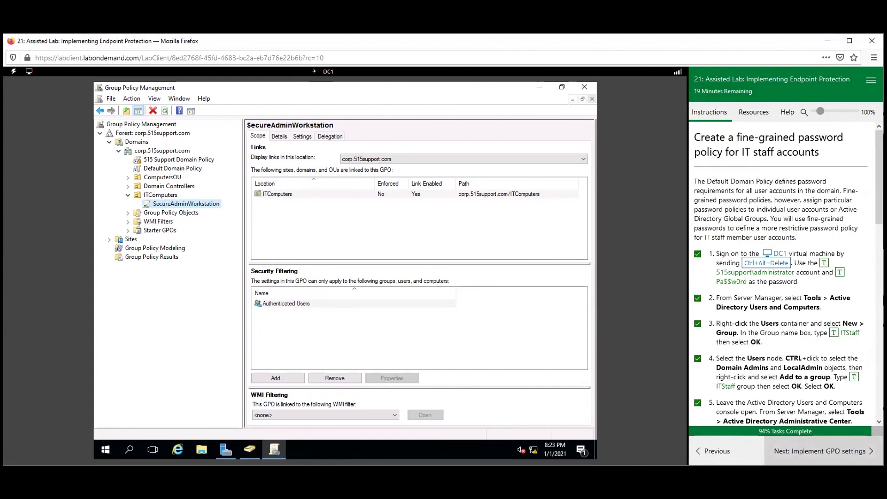
scroll(808, 407, "down", 5)
left_click(817, 451)
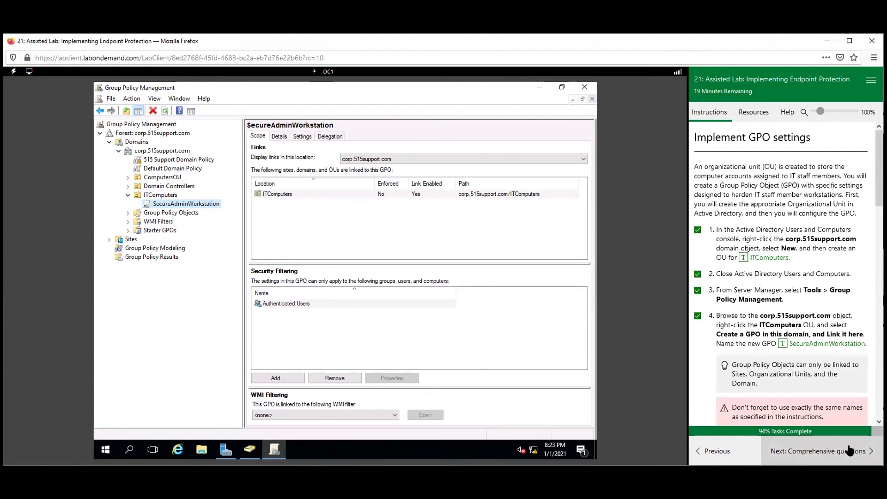
scroll(827, 357, "down", 5)
left_click(845, 452)
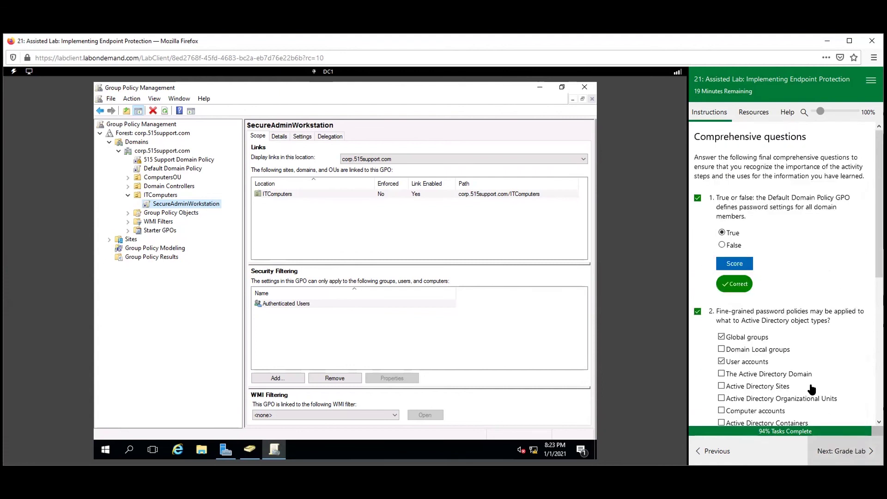
Proceed to the Grade Lab page and mark its submission task as complete.
scroll(813, 390, "down", 5)
left_click(849, 444)
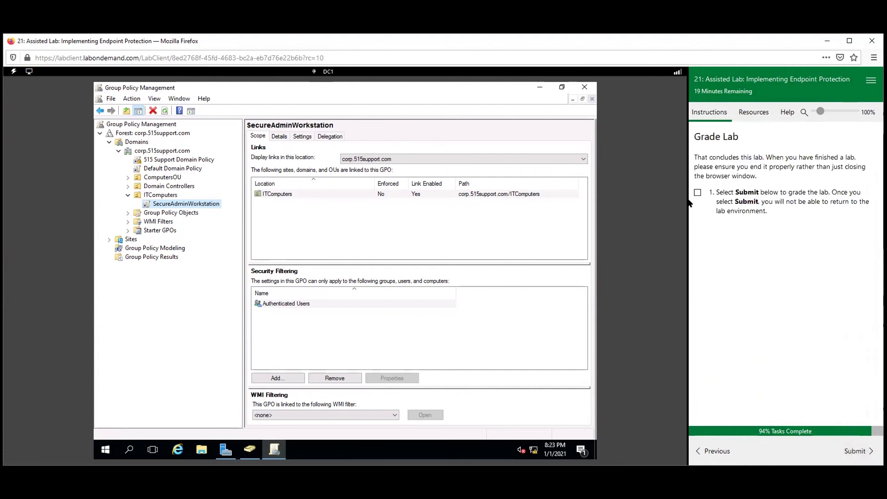
left_click(698, 193)
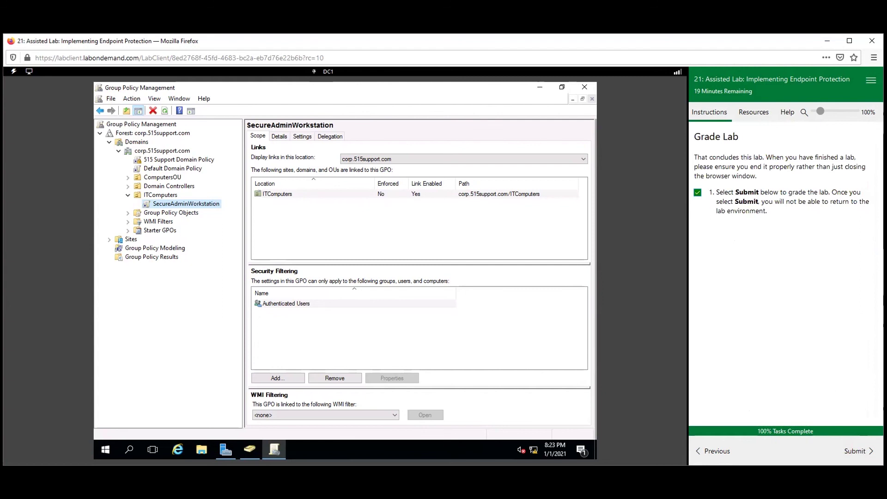